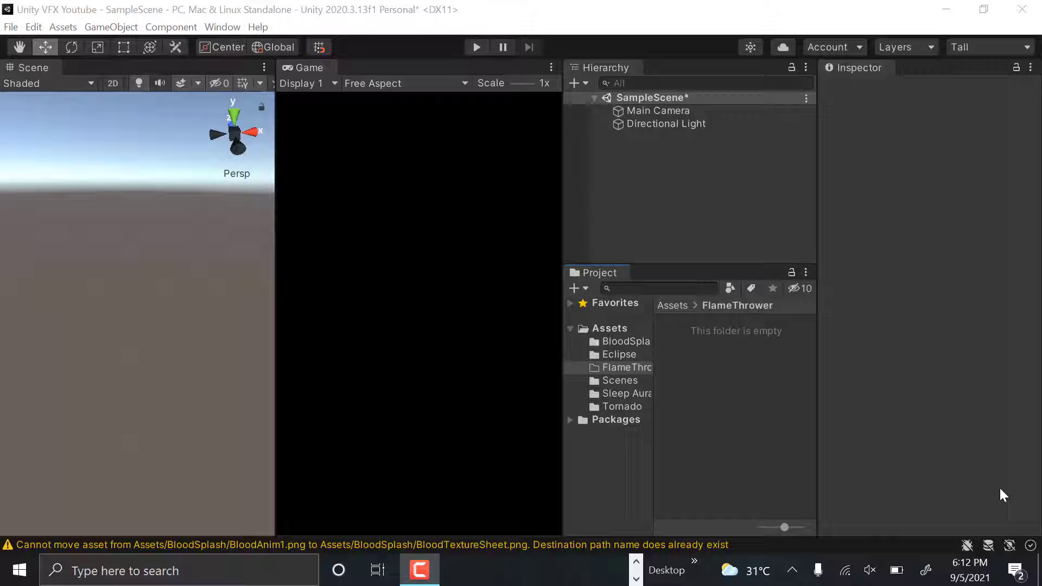
- Minimise Unity to reveal the Windows desktop and its Imgblast.png file
click(1039, 570)
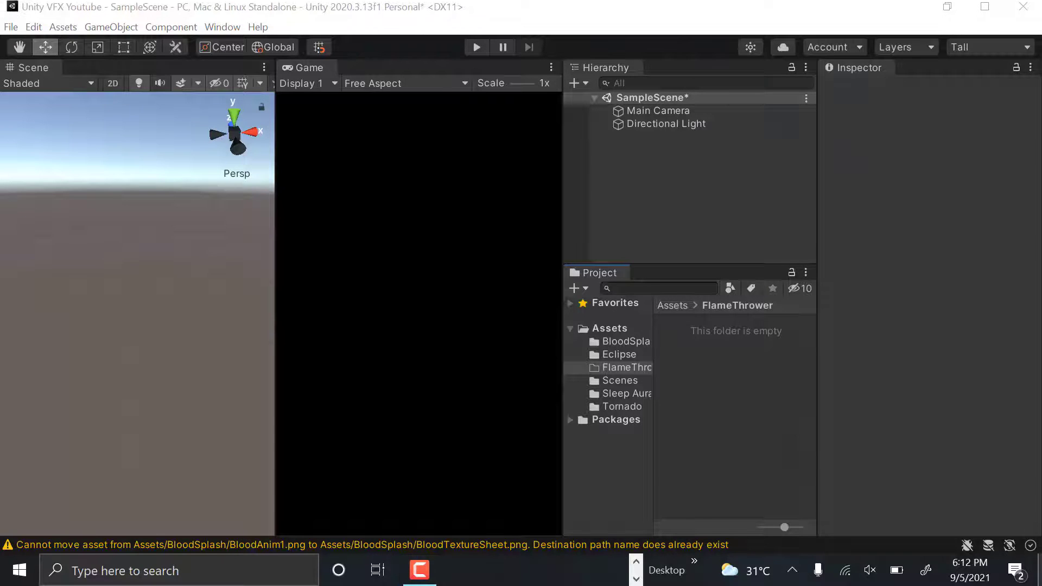
double_click(646, 379)
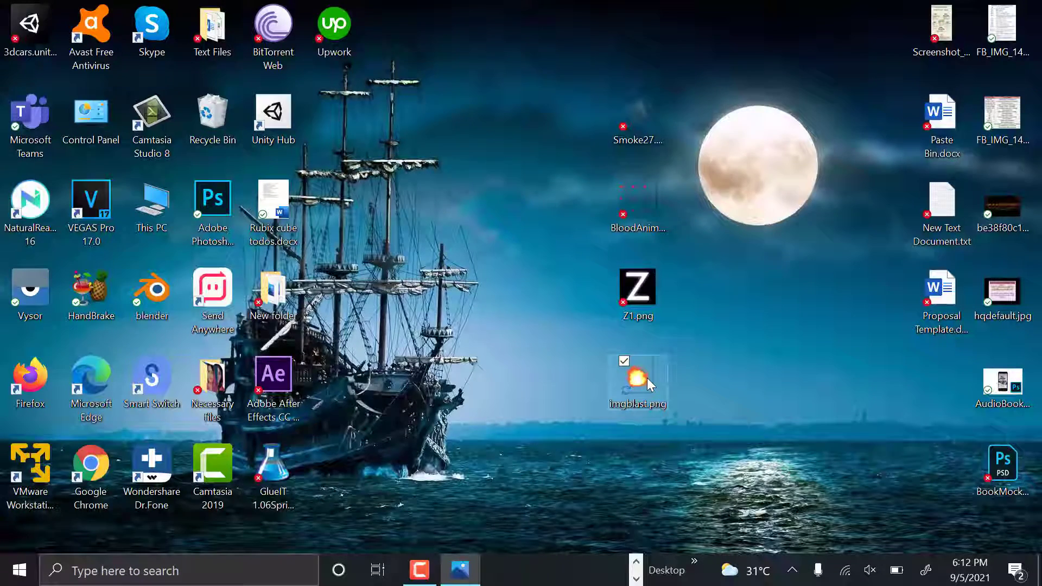
scroll(576, 344, up, 4)
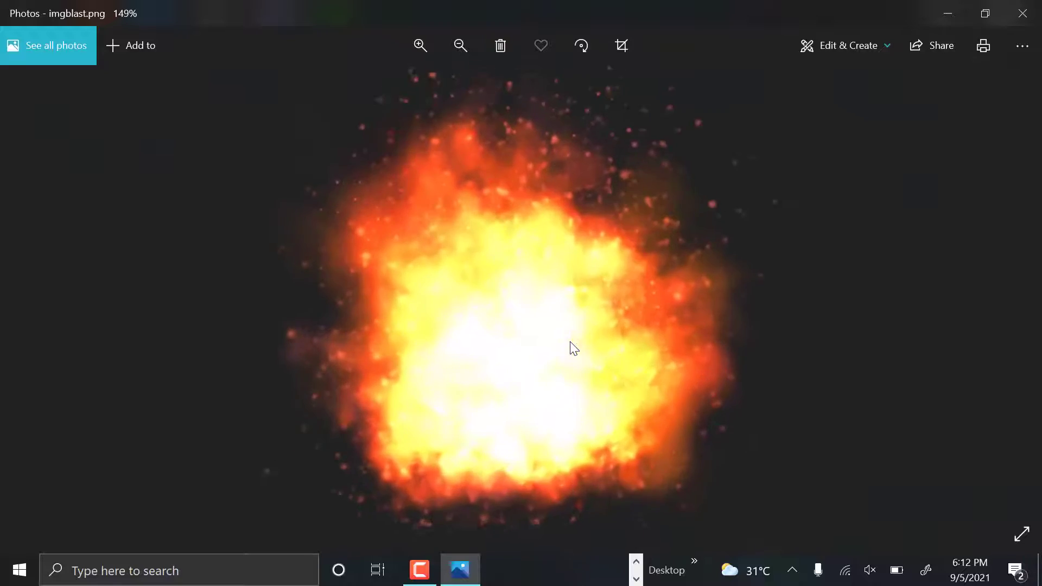
scroll(574, 346, down, 2)
scroll(577, 339, down, 3)
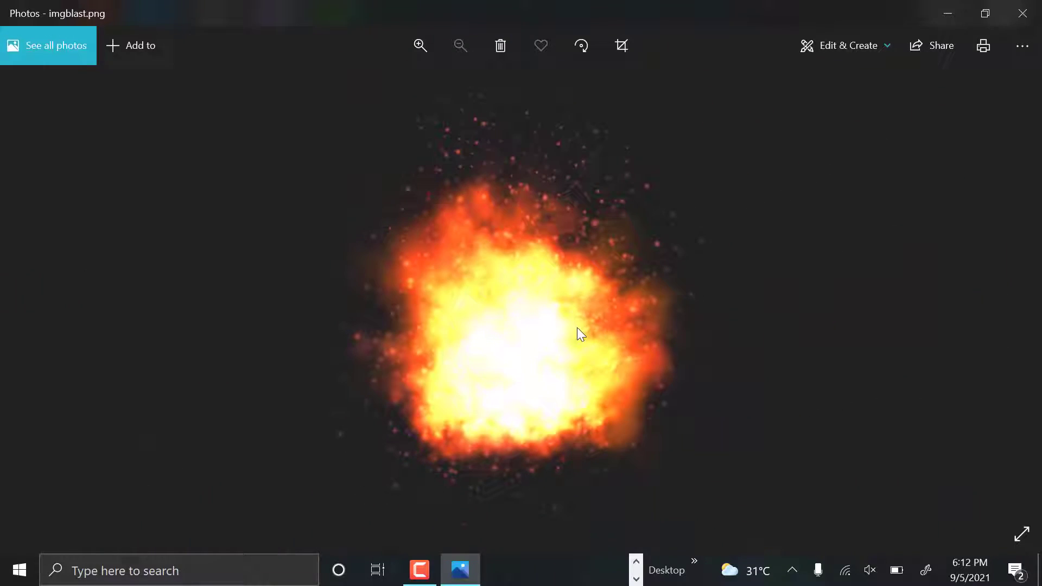
key(alt+F4)
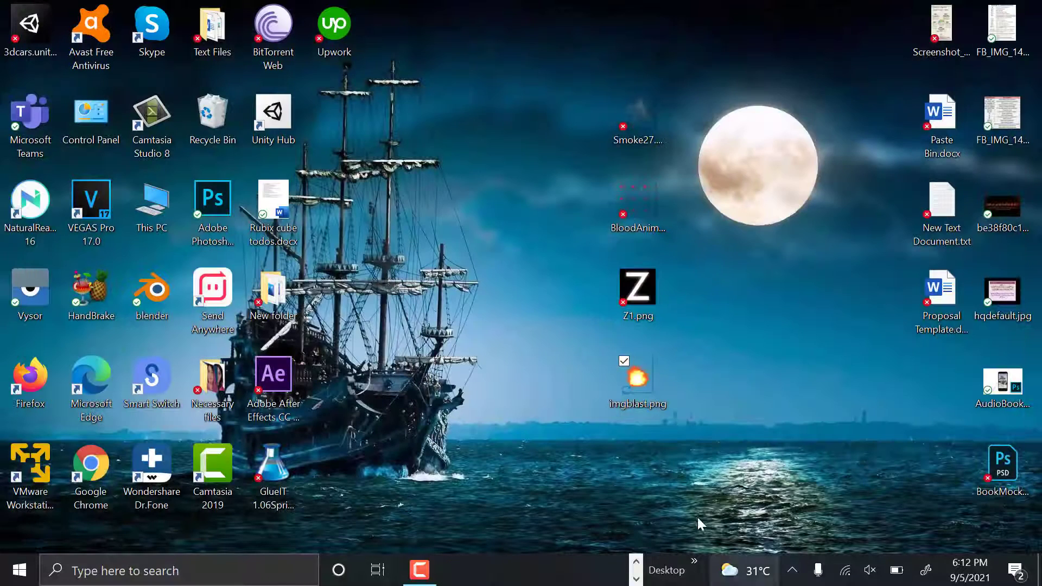
- Drag Imgblast.png from the desktop into Unity's Assets/FlameThrower folder as a texture
click(636, 560)
click(578, 569)
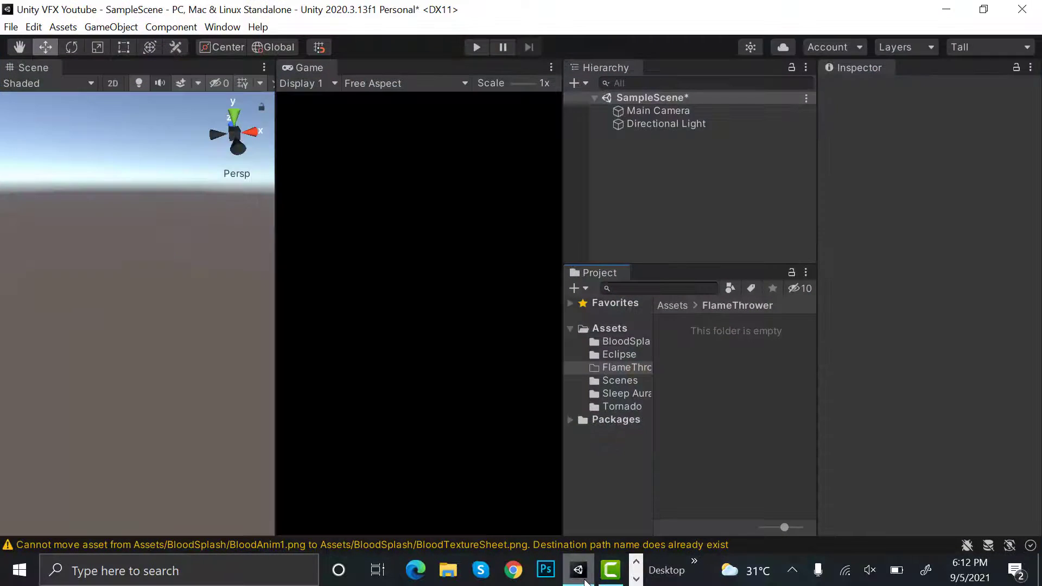
key(super+d)
drag(638, 382, 660, 426)
drag(795, 403, 795, 401)
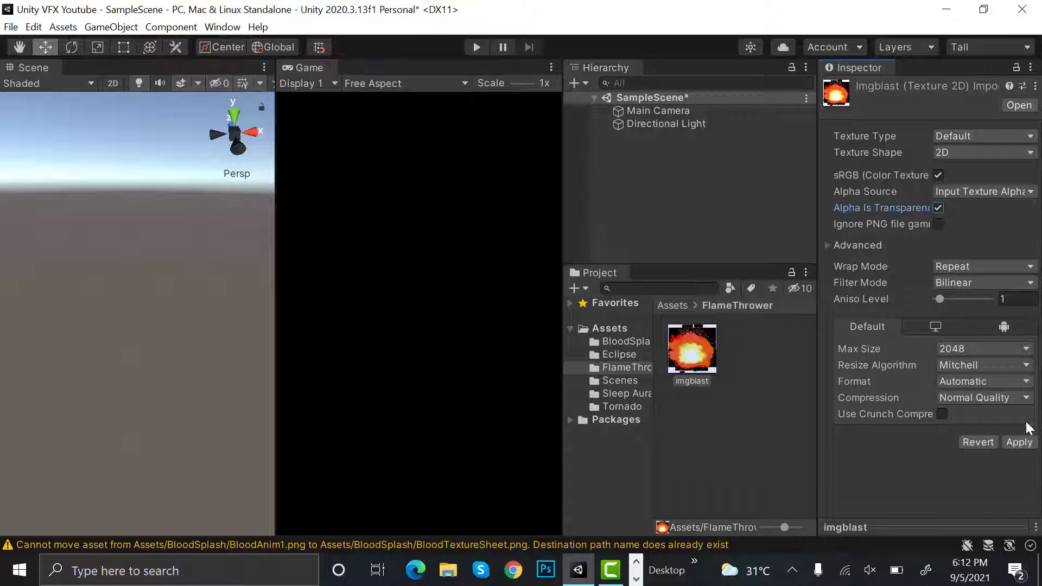
- Apply the texture's import settings and add a new Particle System to the Hierarchy
click(1018, 442)
right_click(683, 168)
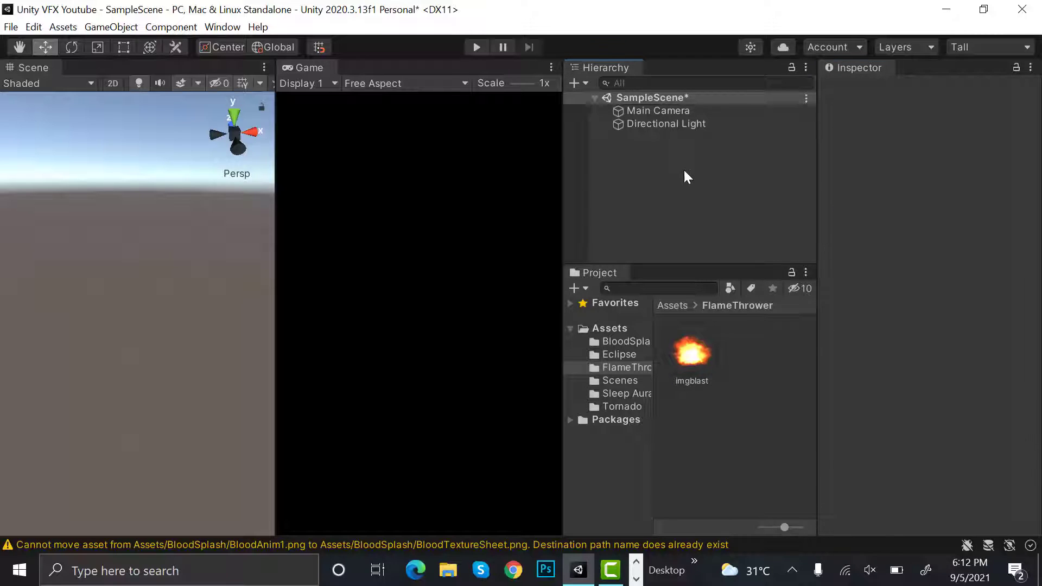
mouse_move(796, 379)
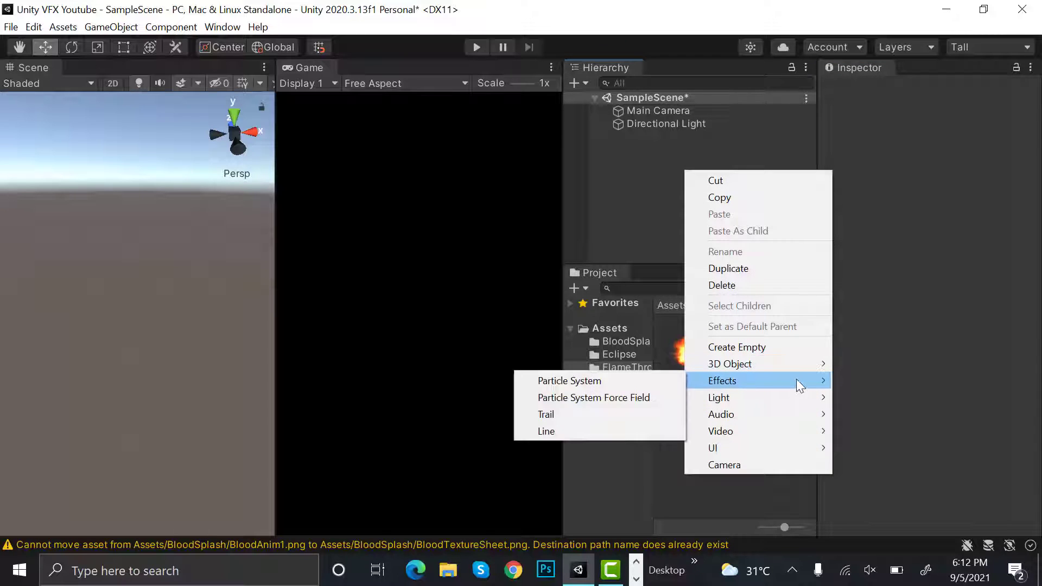
click(665, 377)
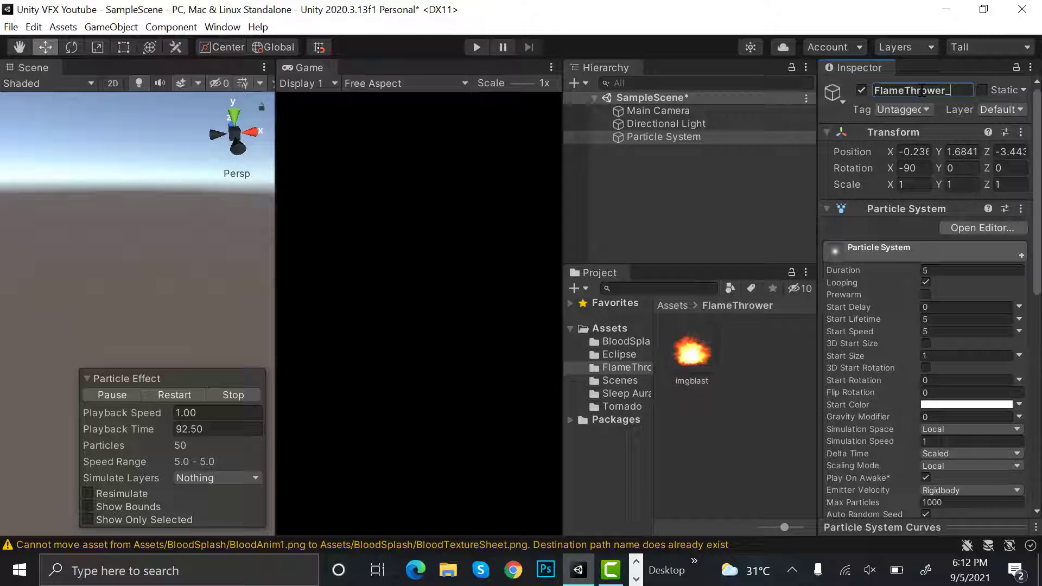
- Reset FlameThrower_PS to the origin and pull the Main Camera back to Z -18.07
click(1021, 132)
click(1008, 150)
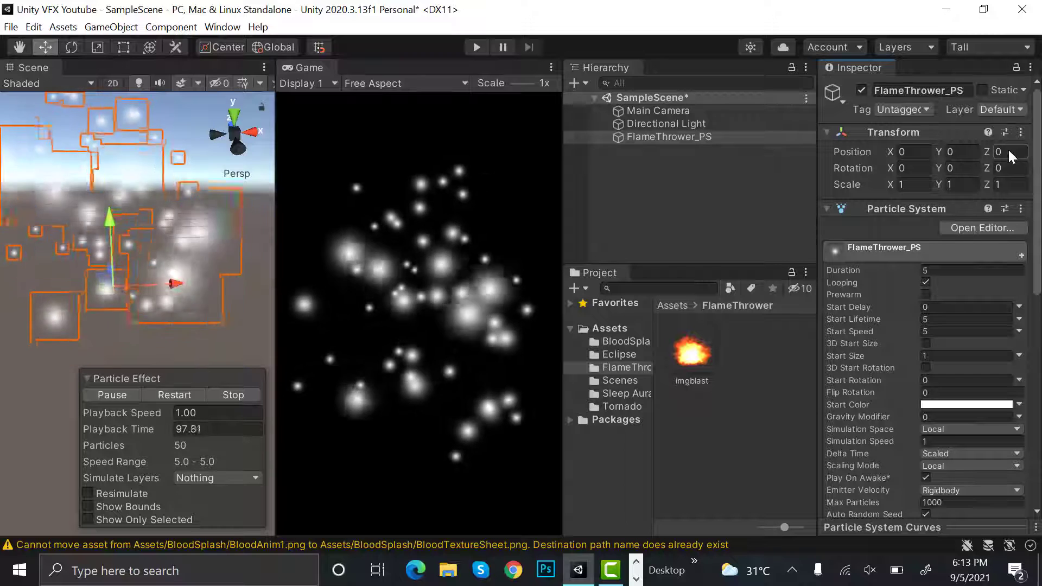
click(791, 109)
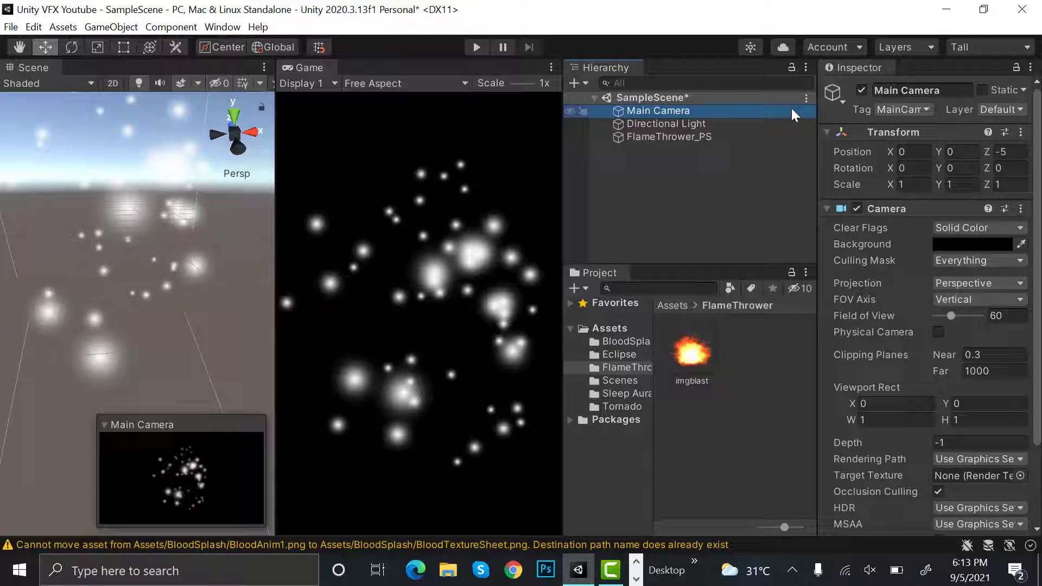
drag(987, 151, 720, 272)
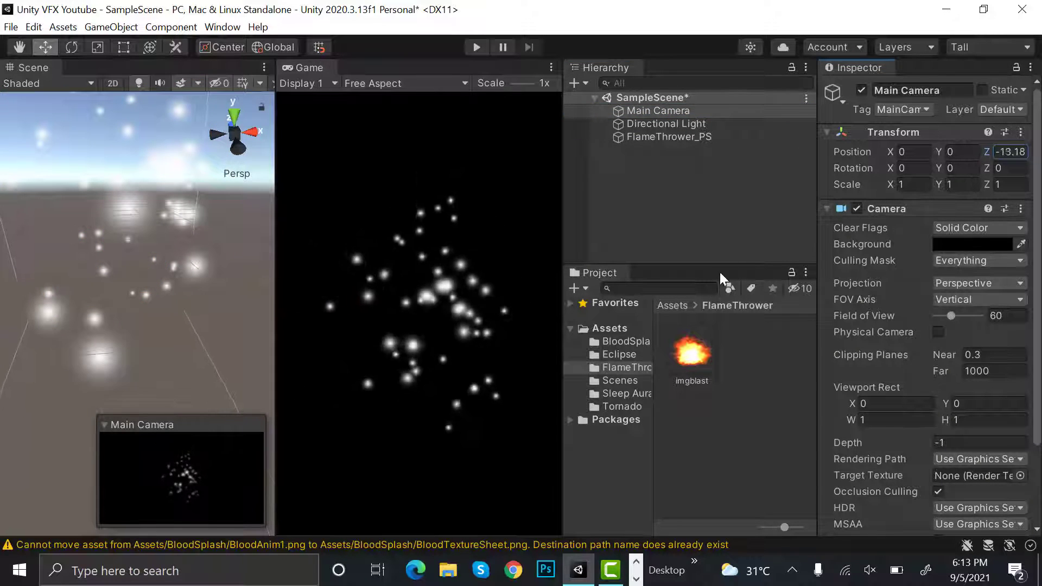
- Raise FlameThrower_PS's Renderer Max Particle Size from 0.5 to 3
click(676, 137)
scroll(904, 412, down, 10)
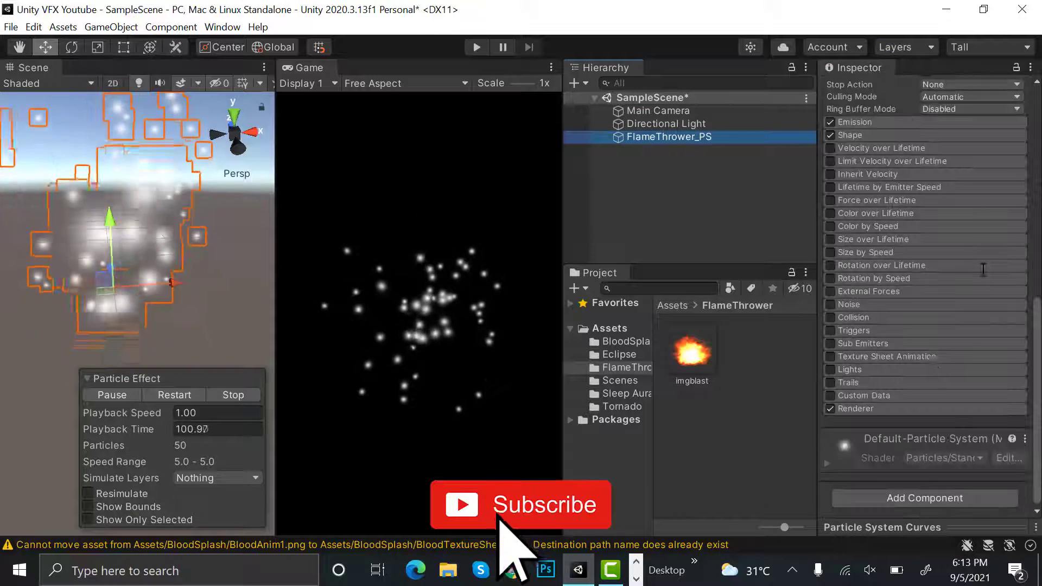
click(904, 412)
scroll(904, 412, down, 4)
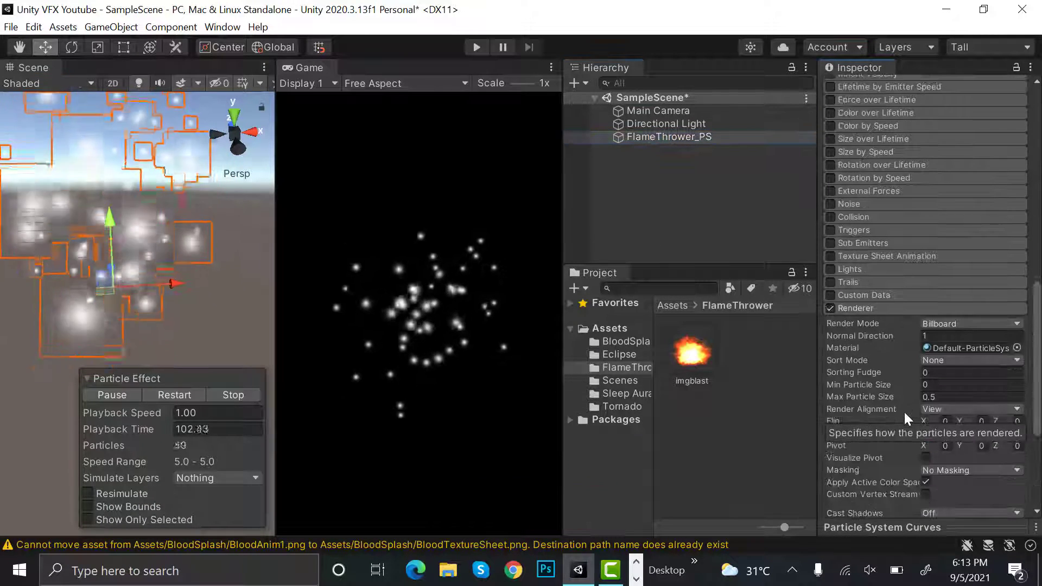
click(943, 400)
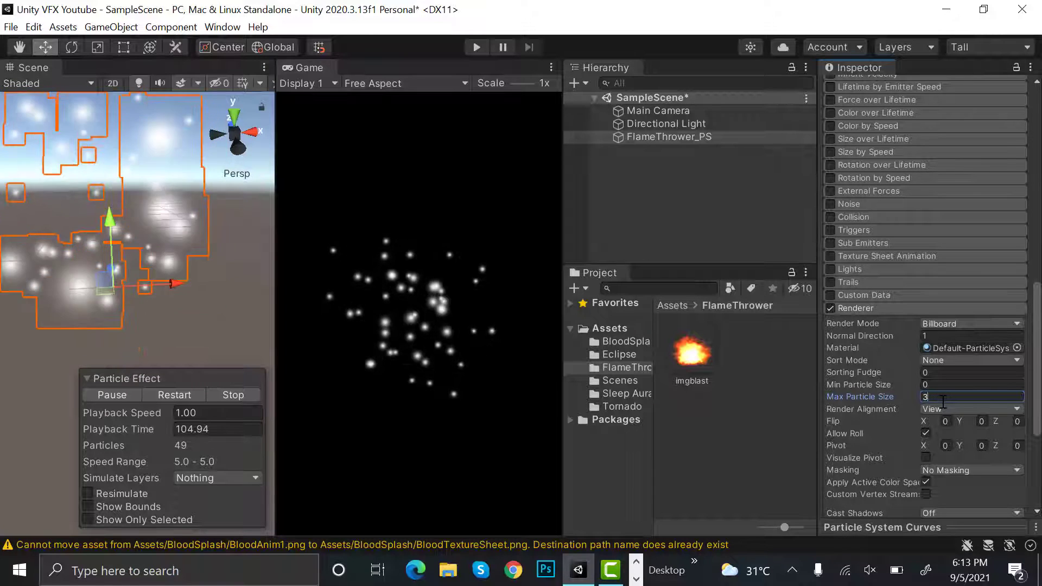
text(3)
click(762, 382)
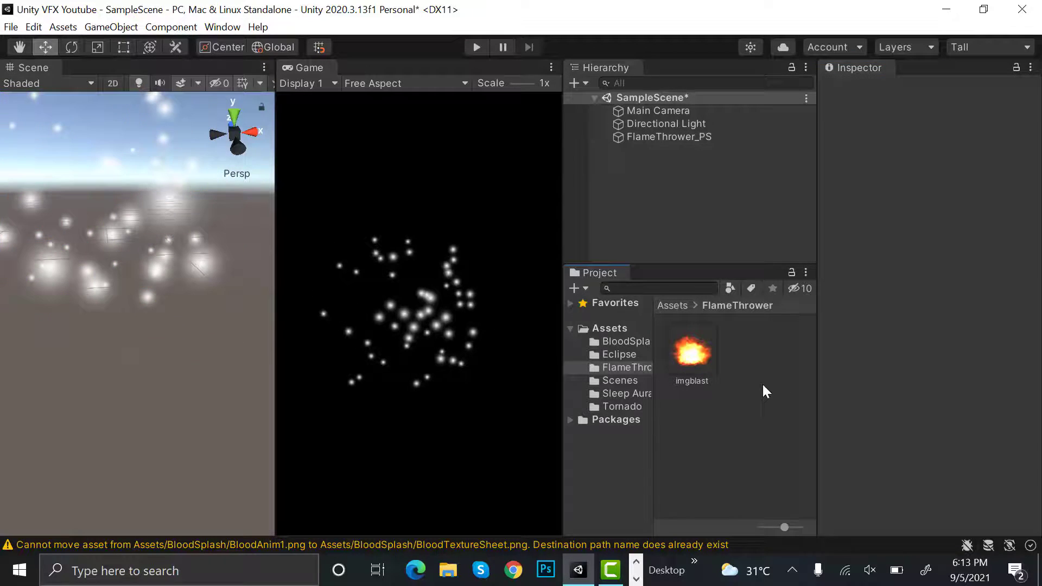
- Create a new material named Fire_Mat in the FlameThrower folder
right_click(762, 382)
mouse_move(787, 170)
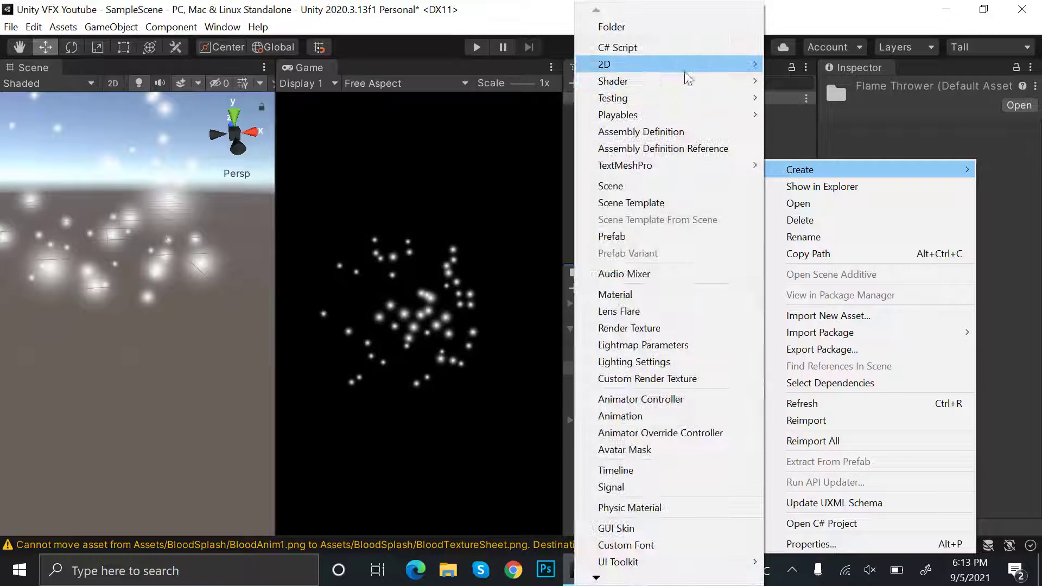
click(647, 294)
text(Fire)
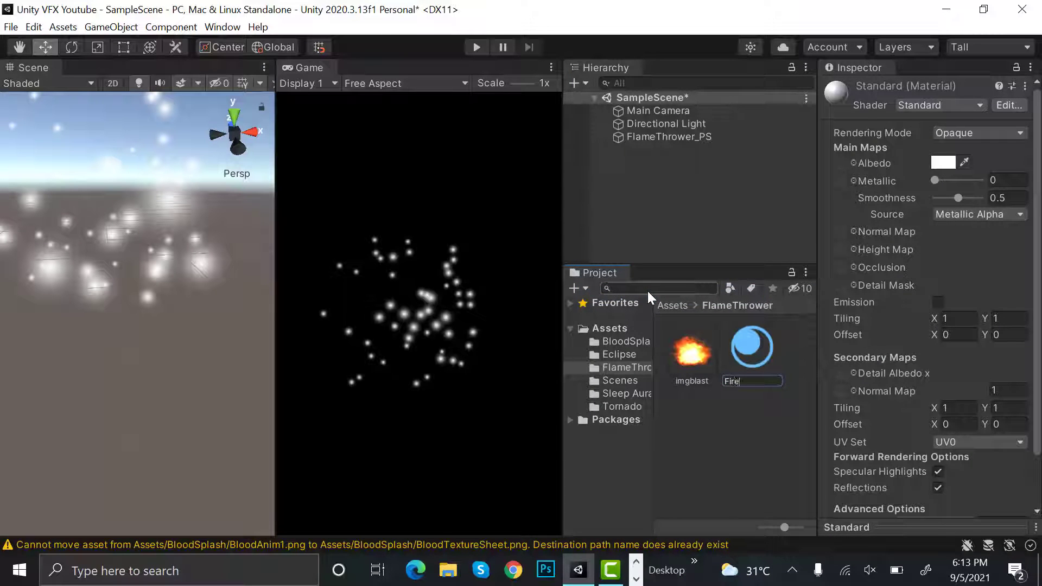
text(_Mat)
key(Return)
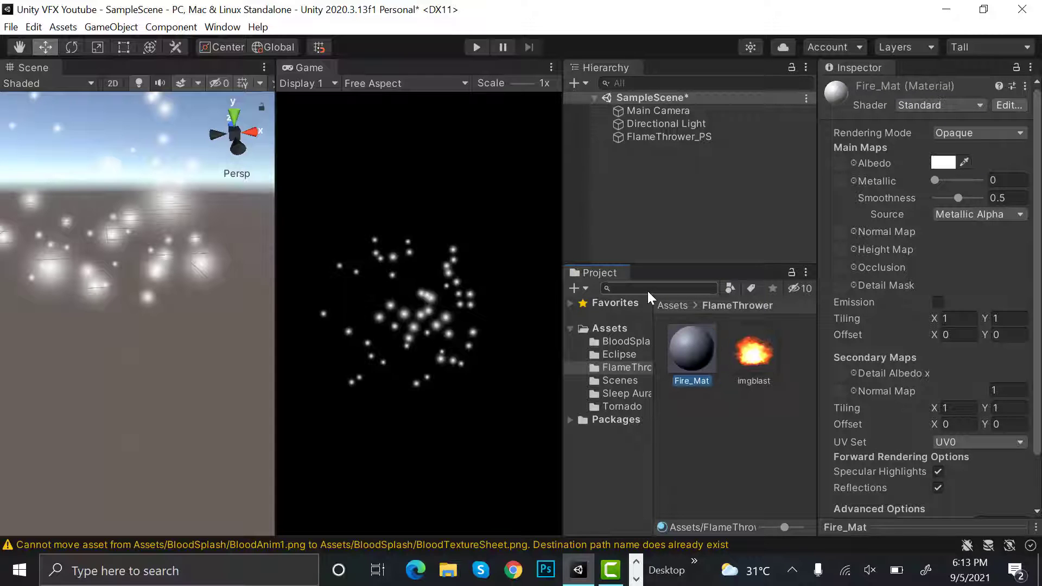
- Give Fire_Mat the Legacy Particles Additive shader with imgblast as its Particle Texture
click(943, 105)
click(873, 342)
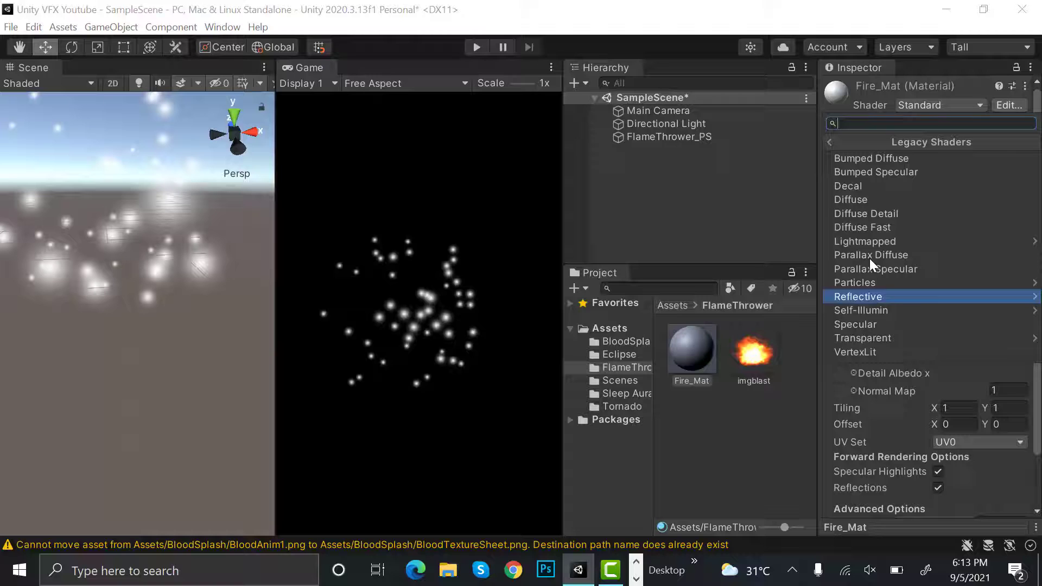
click(880, 285)
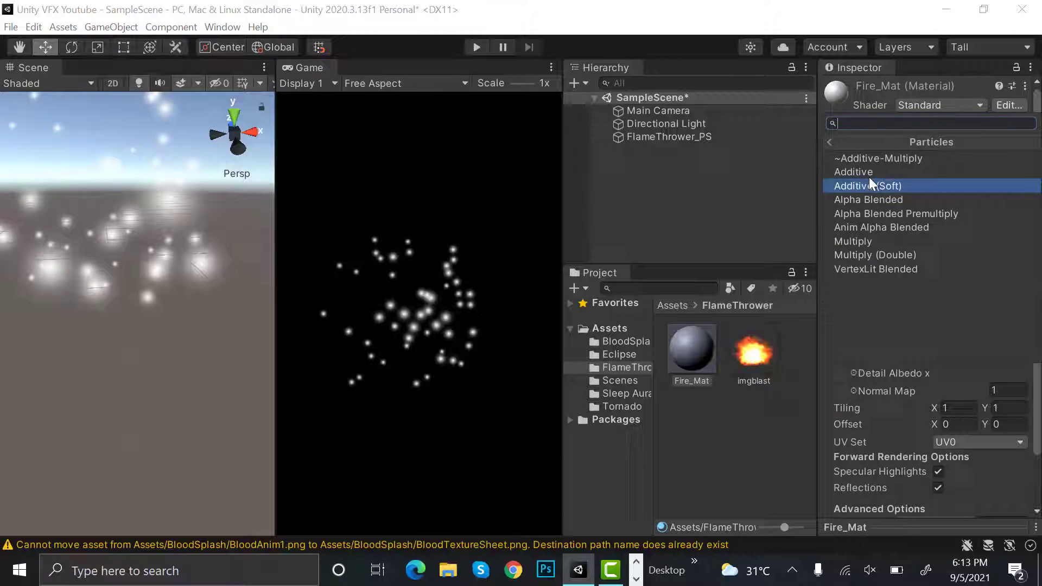
click(868, 174)
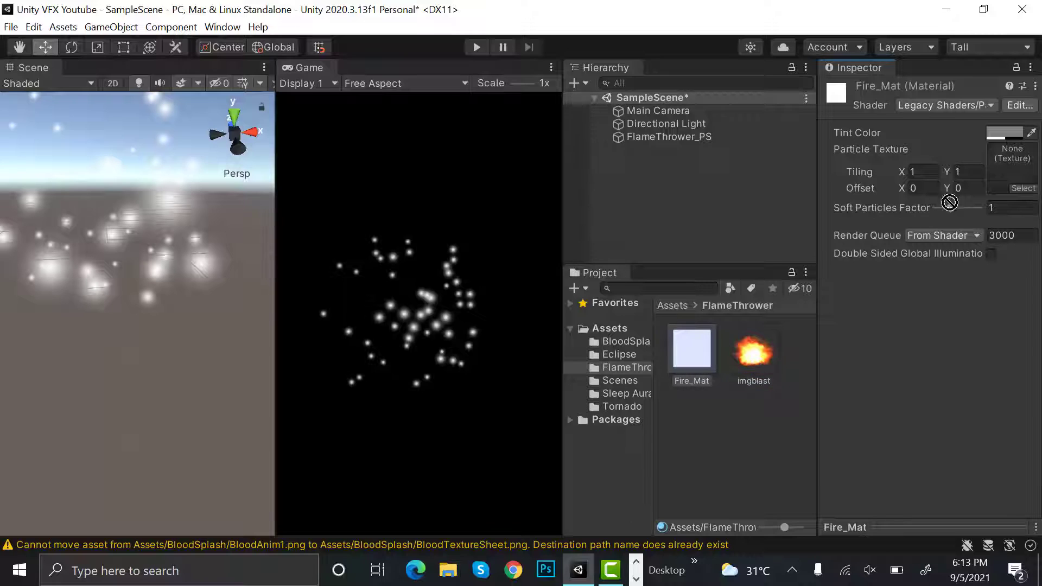
drag(1003, 182, 1003, 181)
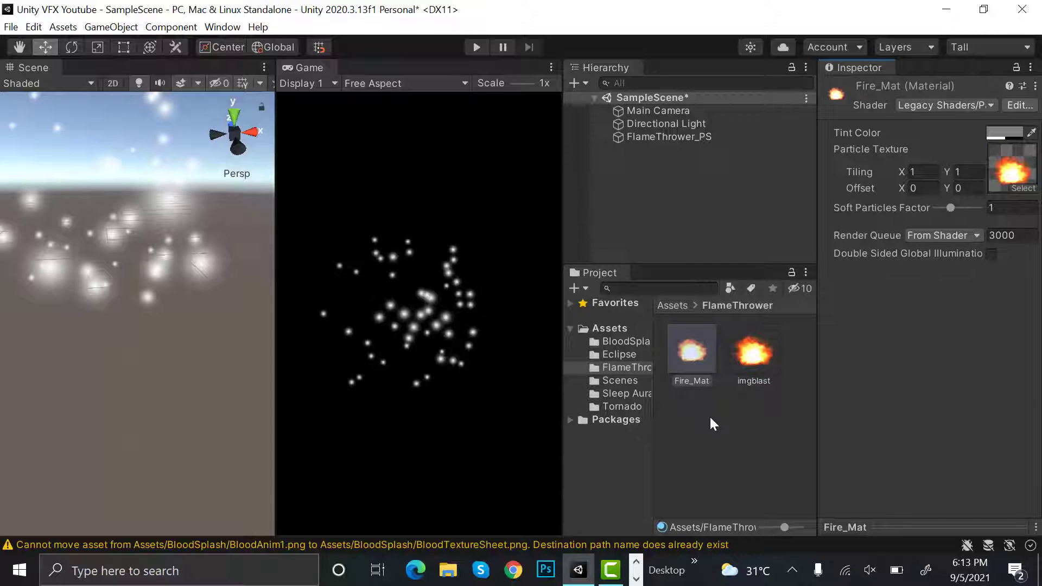
- Rotate FlameThrower_PS 90 on Y and shift it to X -5.03
click(716, 142)
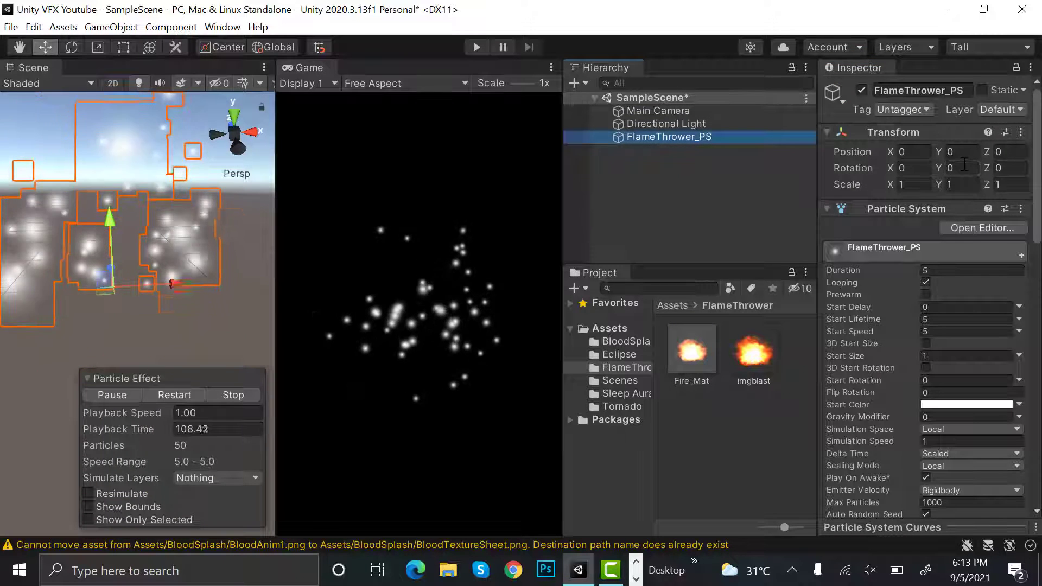
click(960, 168)
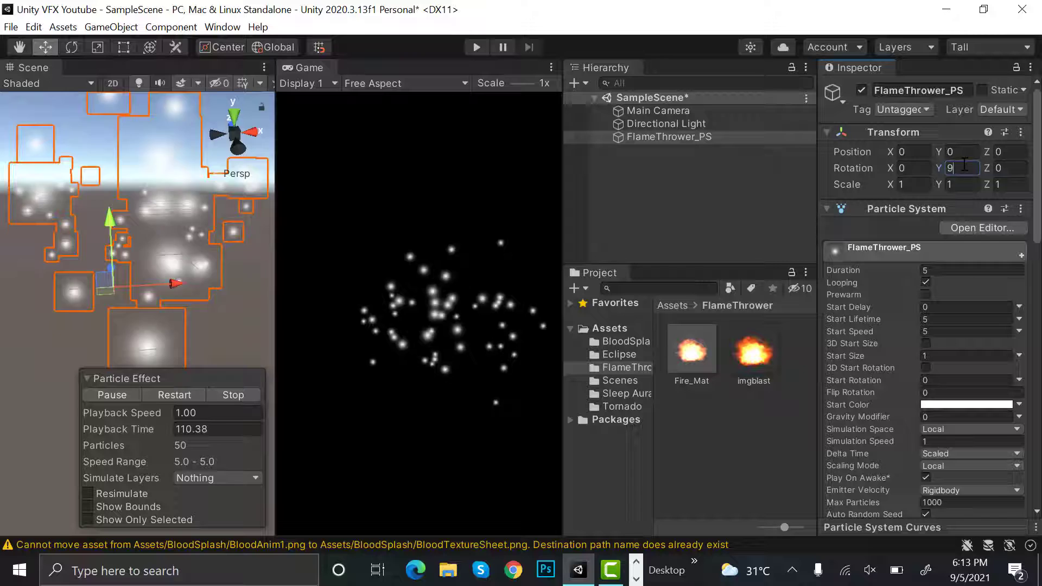
text(90)
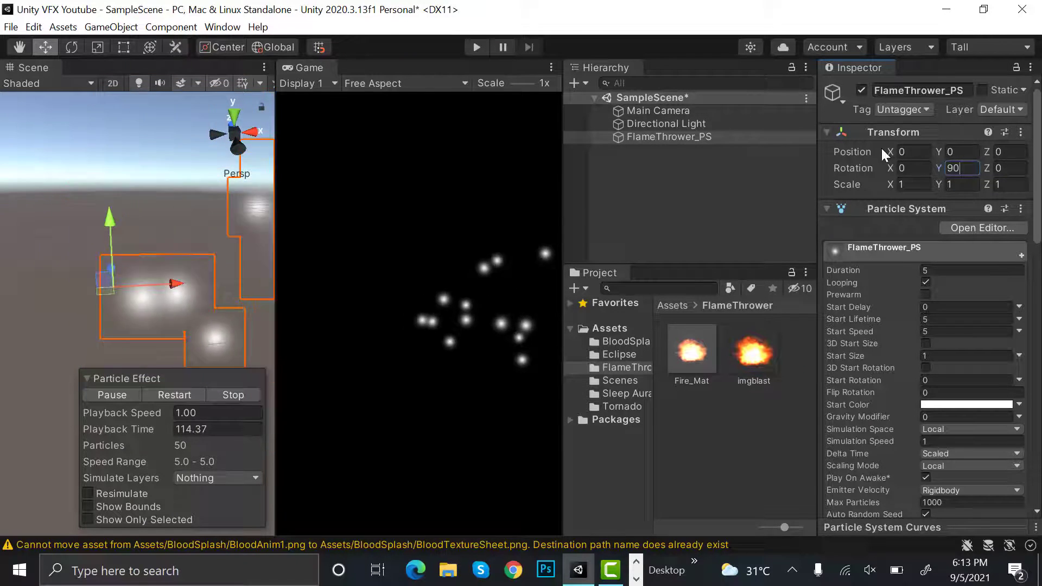
drag(891, 151, 798, 152)
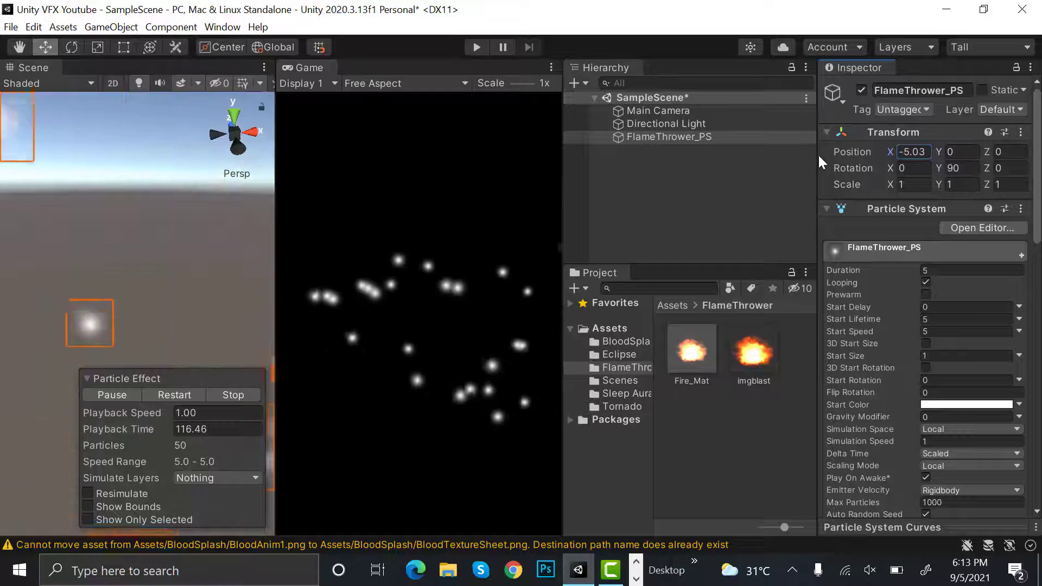
- Pull the Main Camera back to Z -46.6, then reselect FlameThrower_PS
click(679, 112)
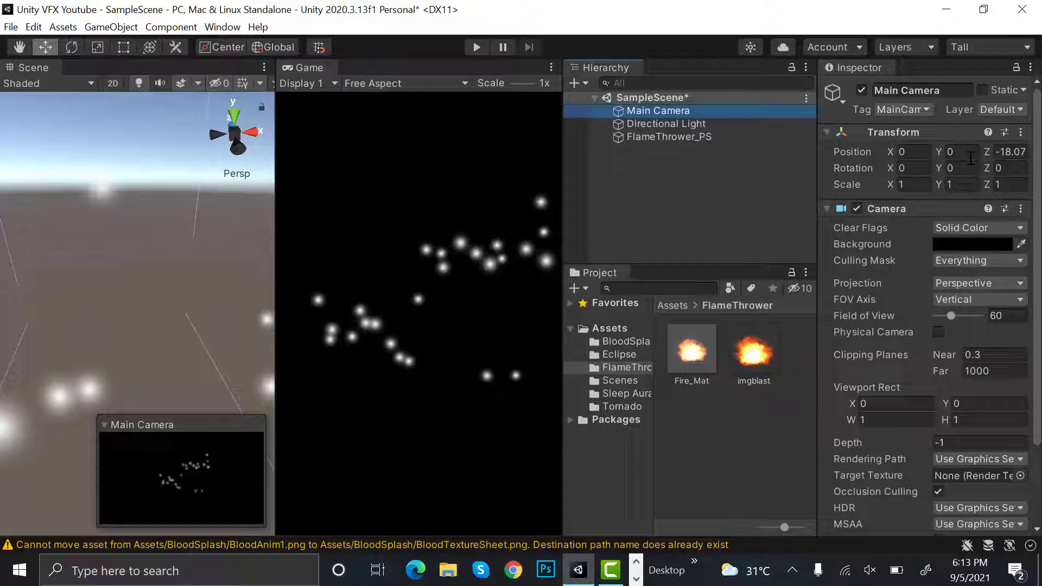
drag(985, 151, 942, 168)
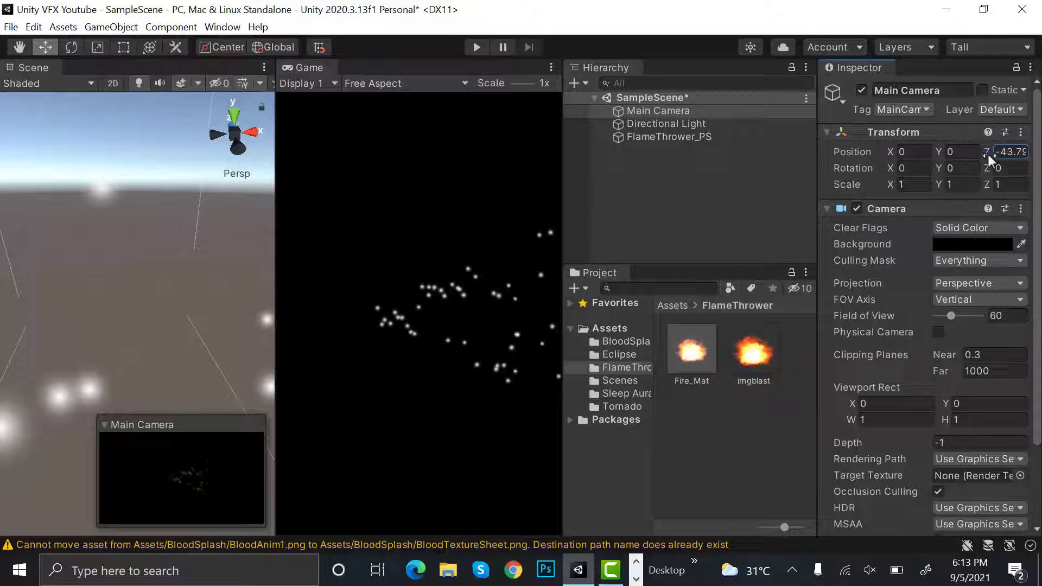
drag(987, 155, 773, 204)
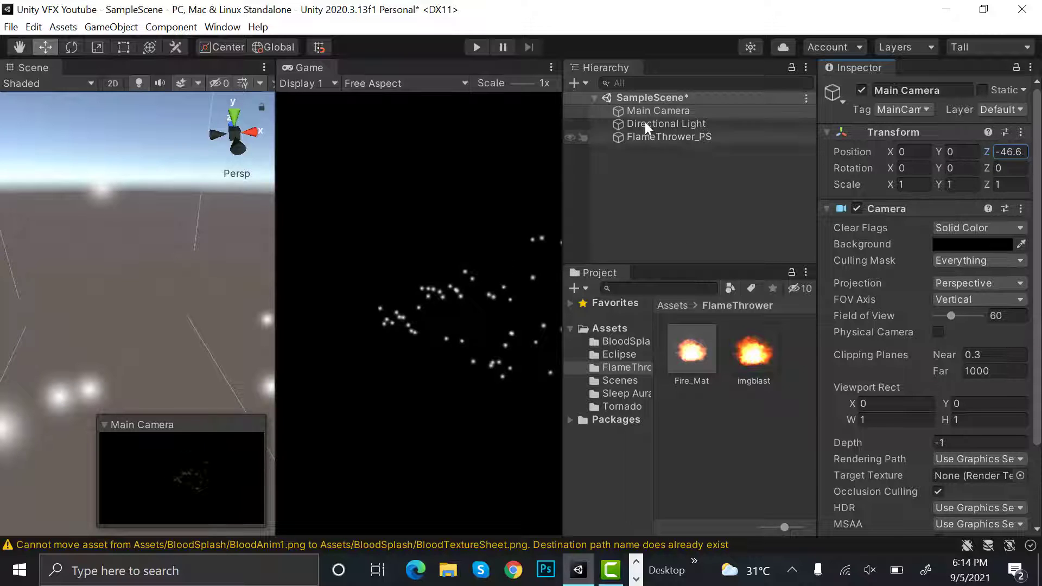
click(672, 128)
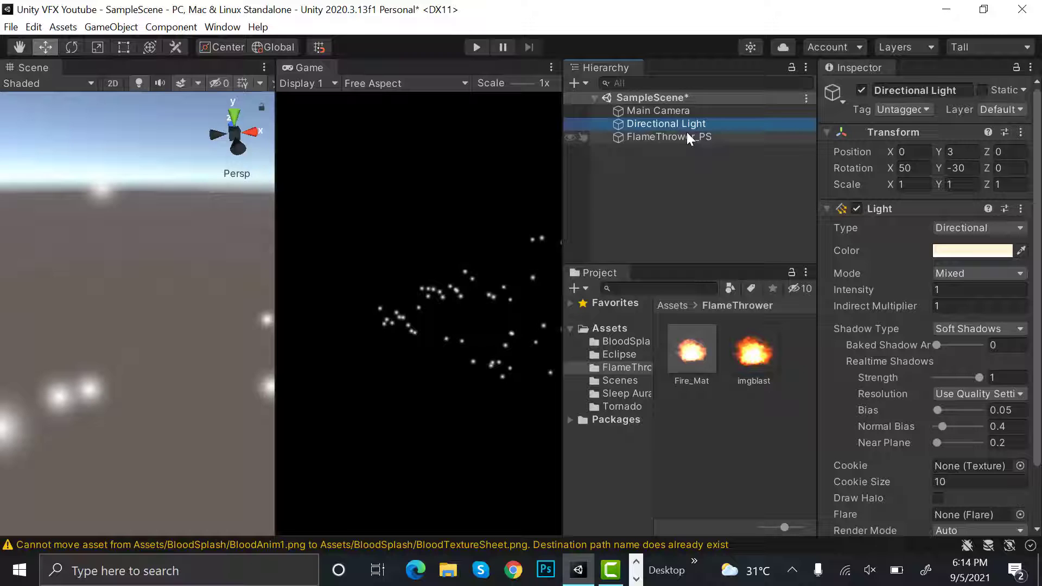
click(688, 136)
- Set the flamethrower's Duration to 3 and Start Lifetime to 1.3
scroll(962, 286, down, 5)
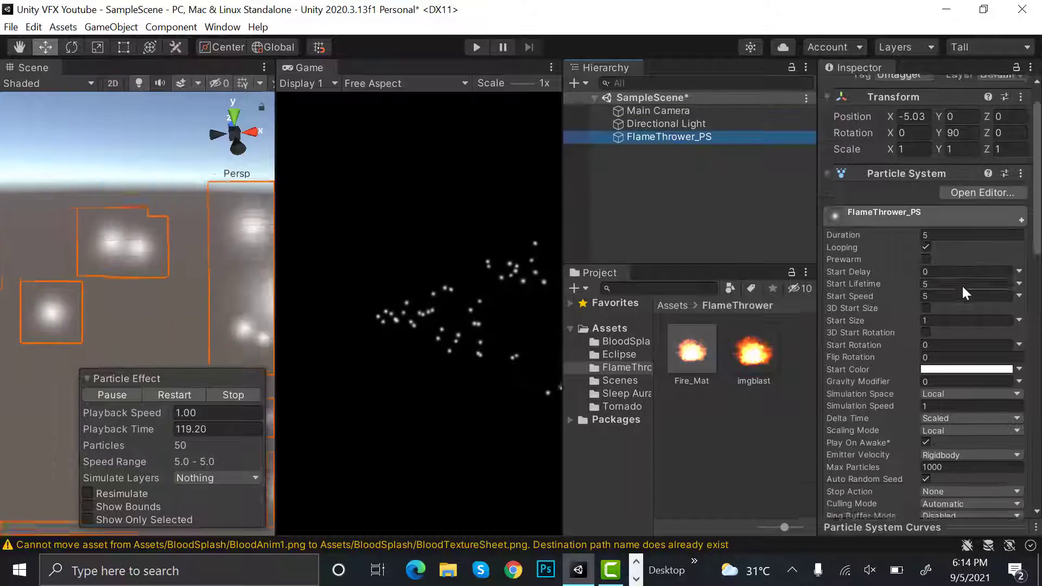
scroll(961, 285, up, 3)
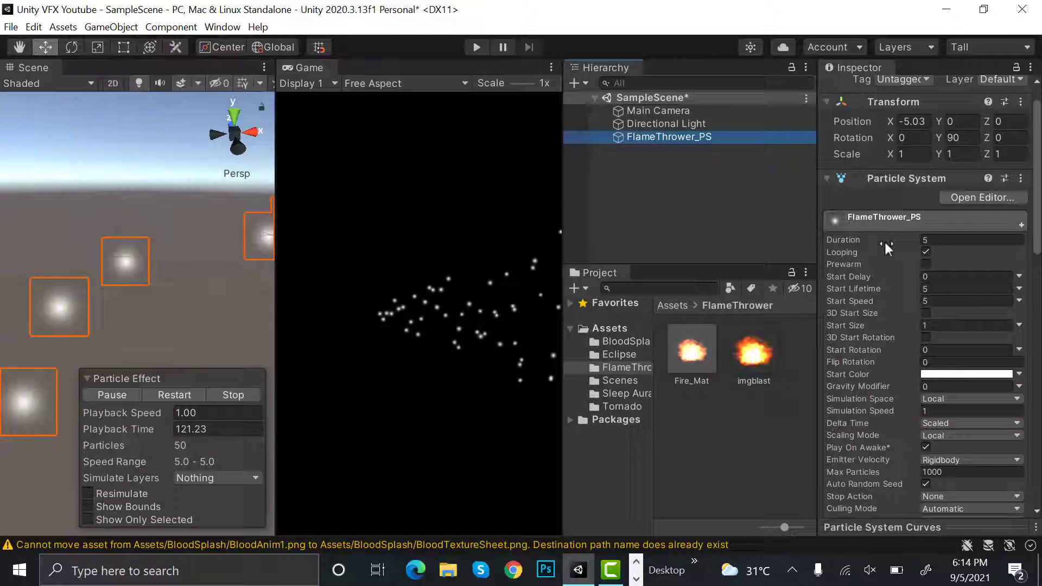
click(927, 240)
text(3)
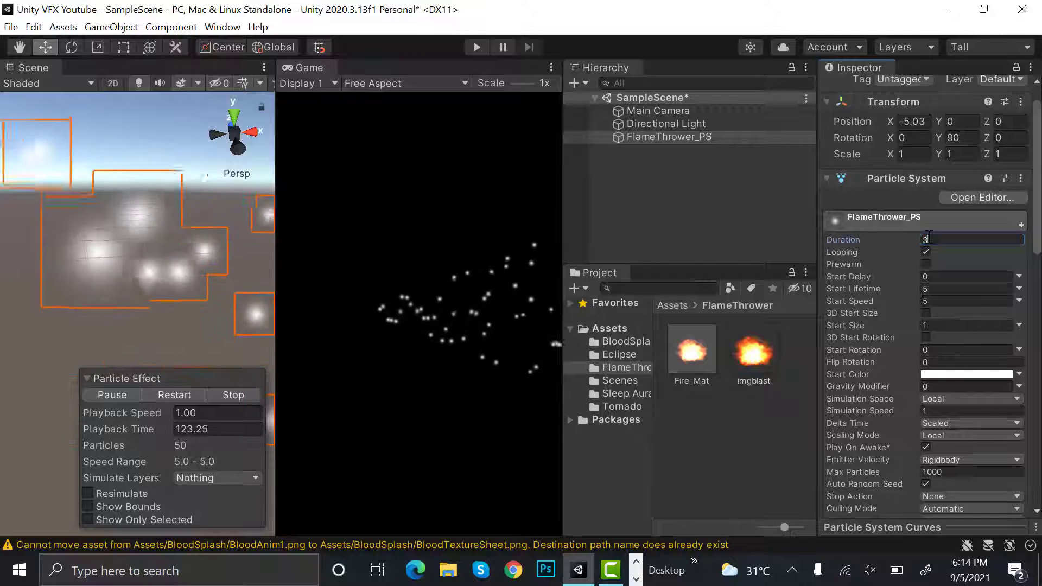
click(956, 289)
text(1)
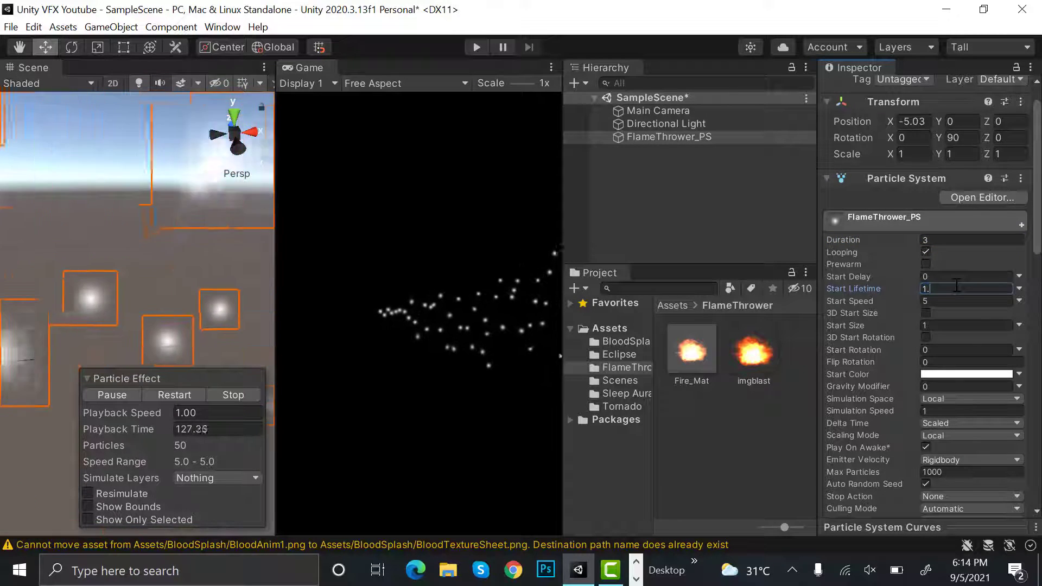
text(.3)
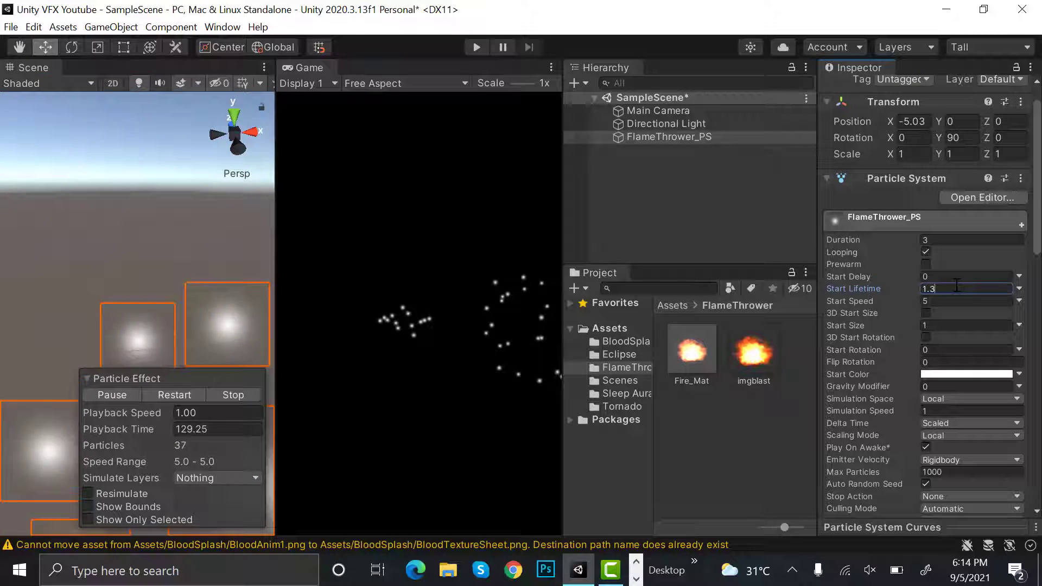
- Make Start Speed random between two constants, 30 and 50
click(1019, 301)
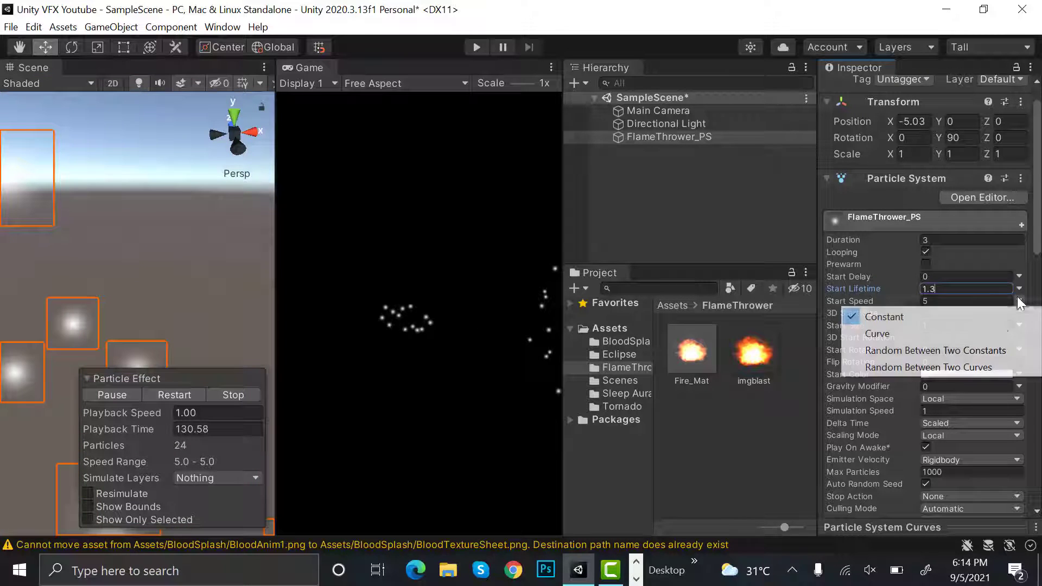
click(979, 349)
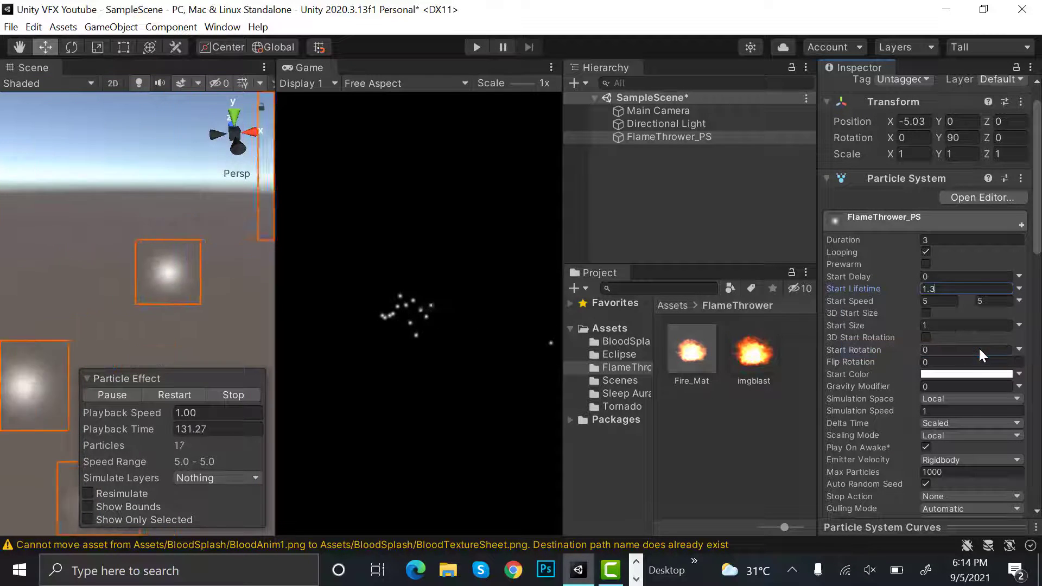
click(939, 301)
text(30)
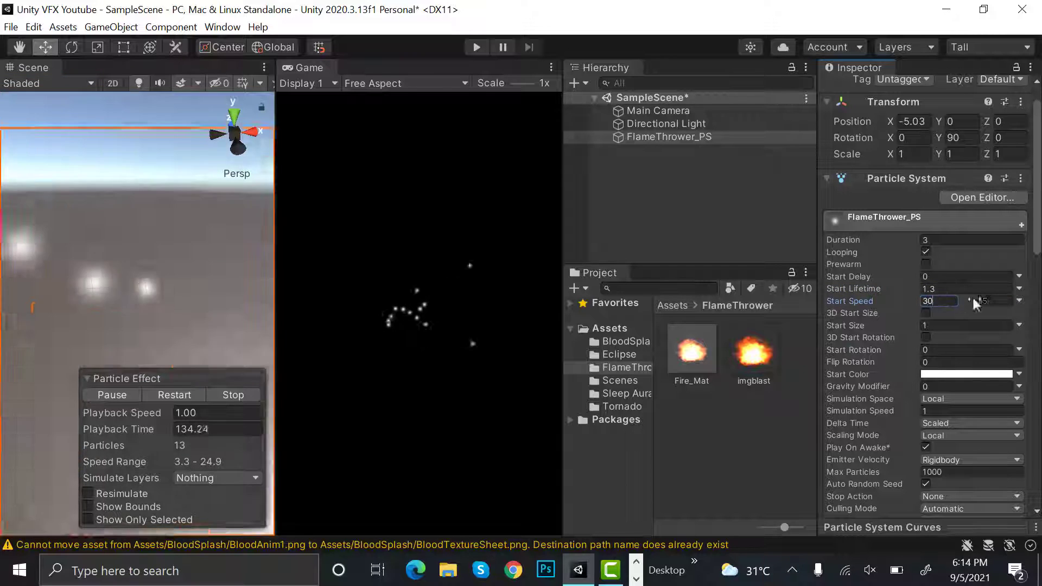
click(996, 301)
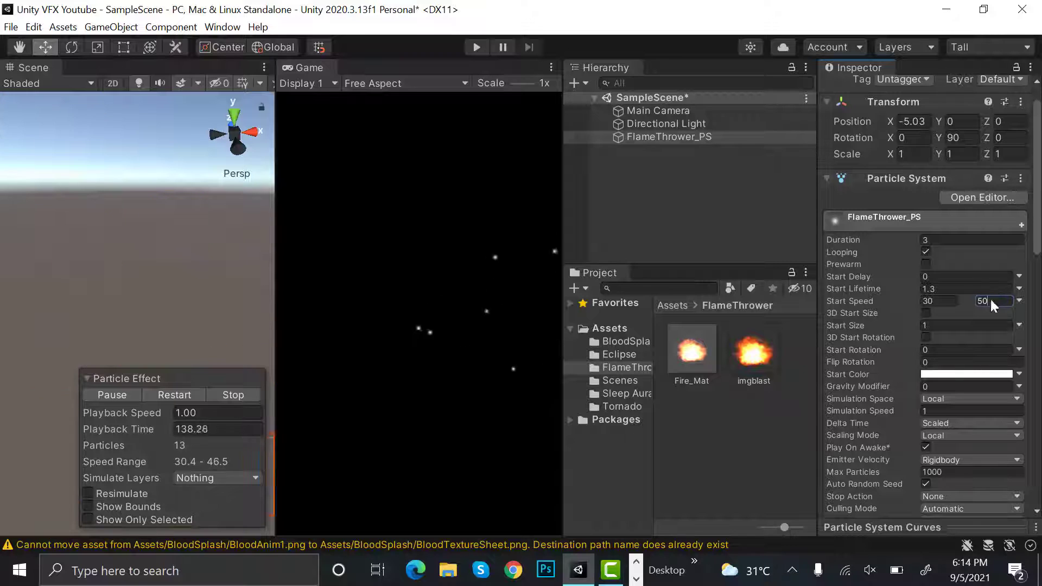
- Make Start Size random between two constants, 8 and 10
click(1019, 326)
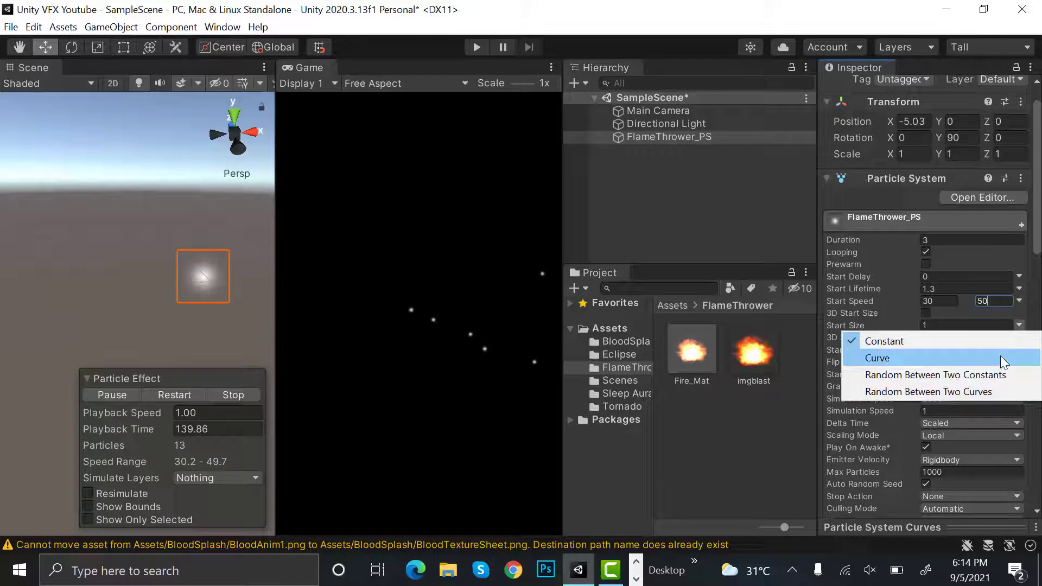
click(984, 379)
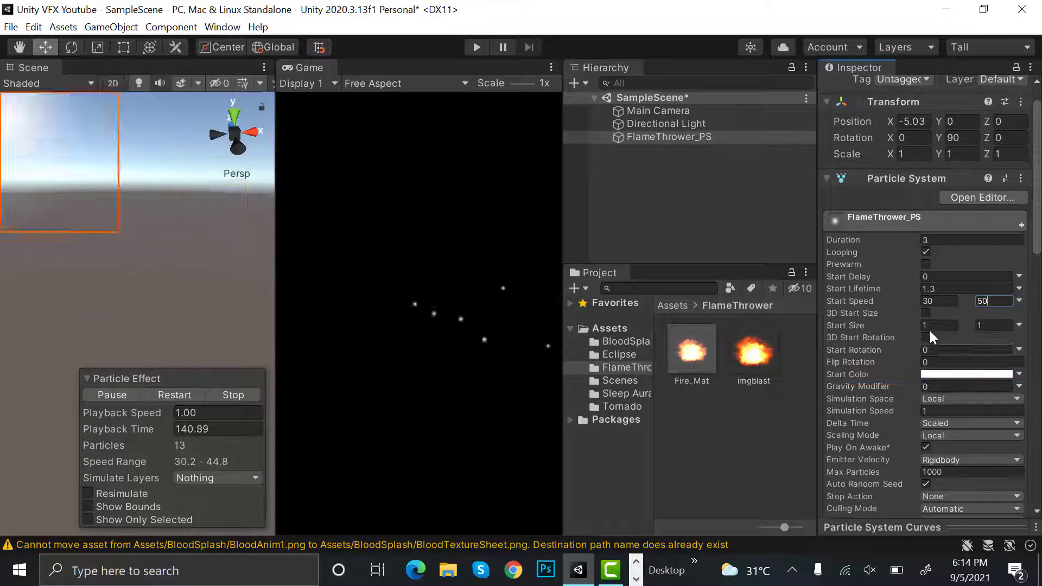
text(8)
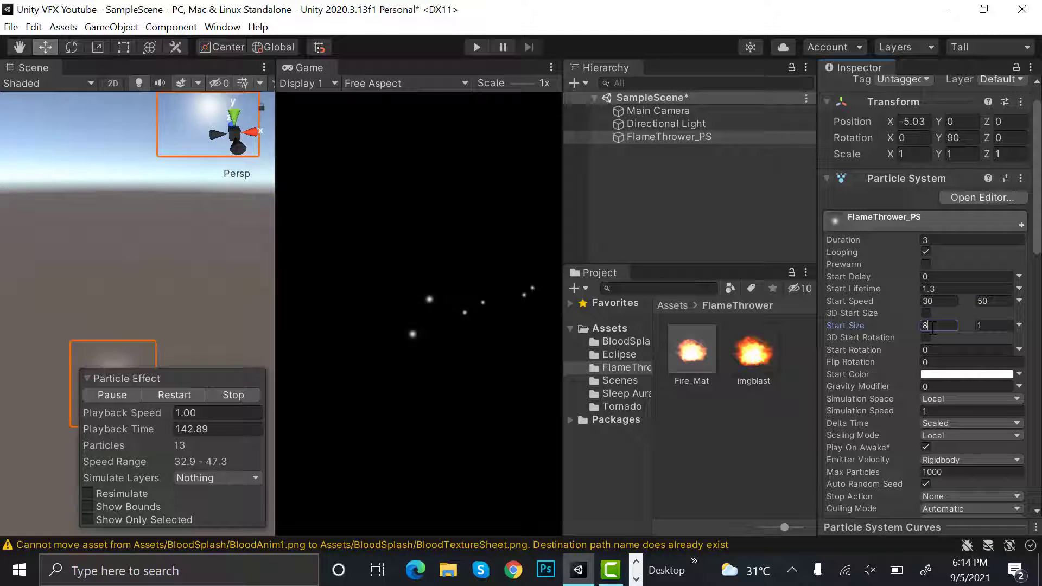
click(1000, 326)
double_click(1000, 325)
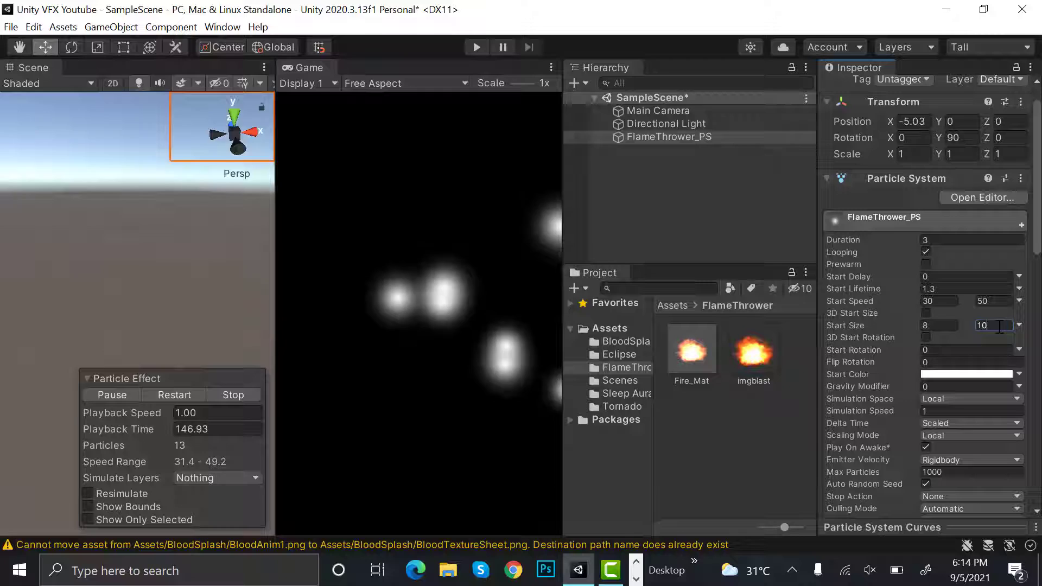
text(10)
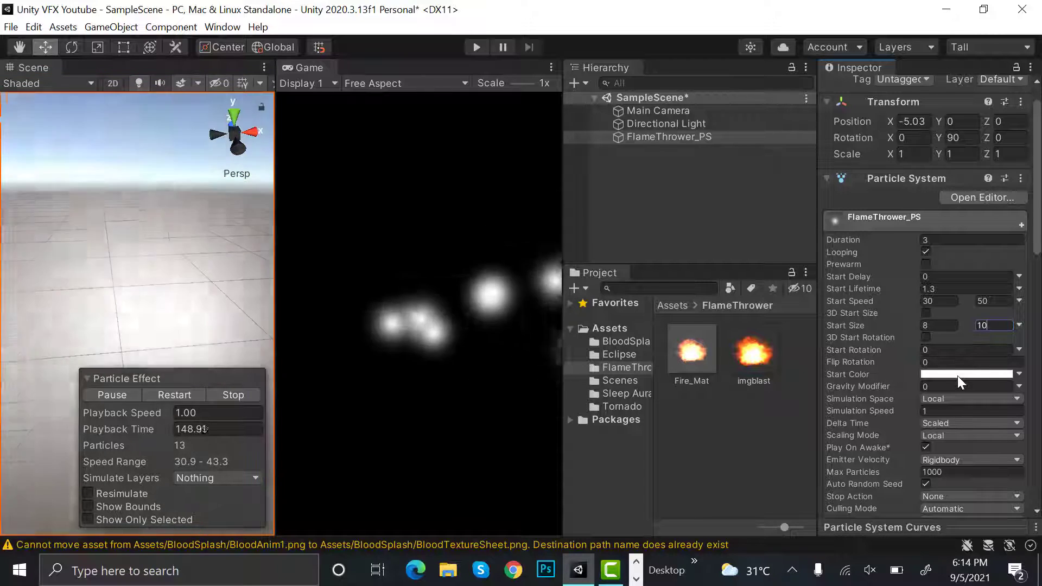
- Darken the particles' Start Color toward grey
click(957, 374)
drag(904, 277, 891, 288)
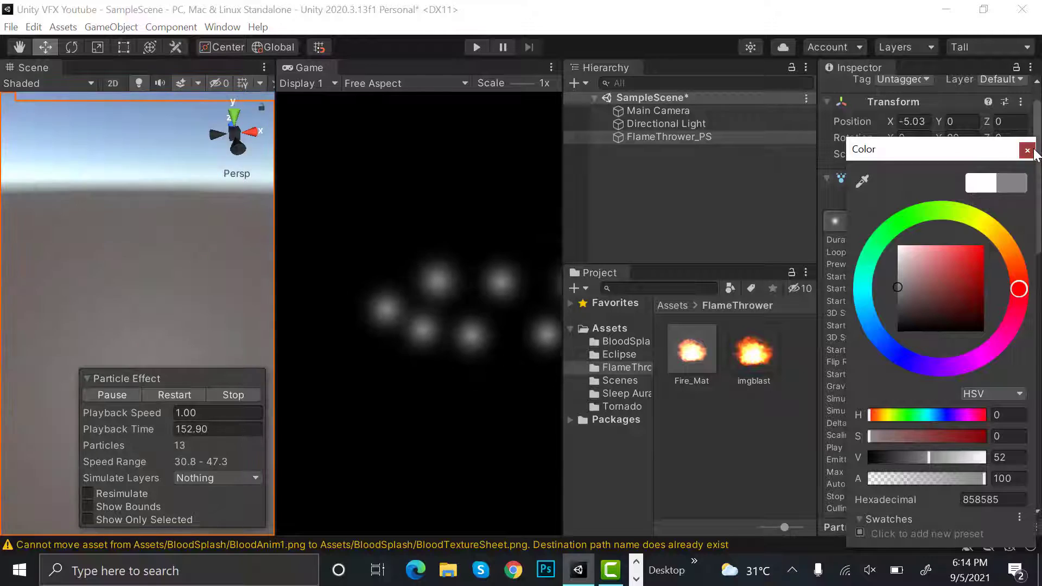
click(1027, 150)
- Set FlameThrower_PS's Emission Rate over Time to 200 particles per second
click(724, 138)
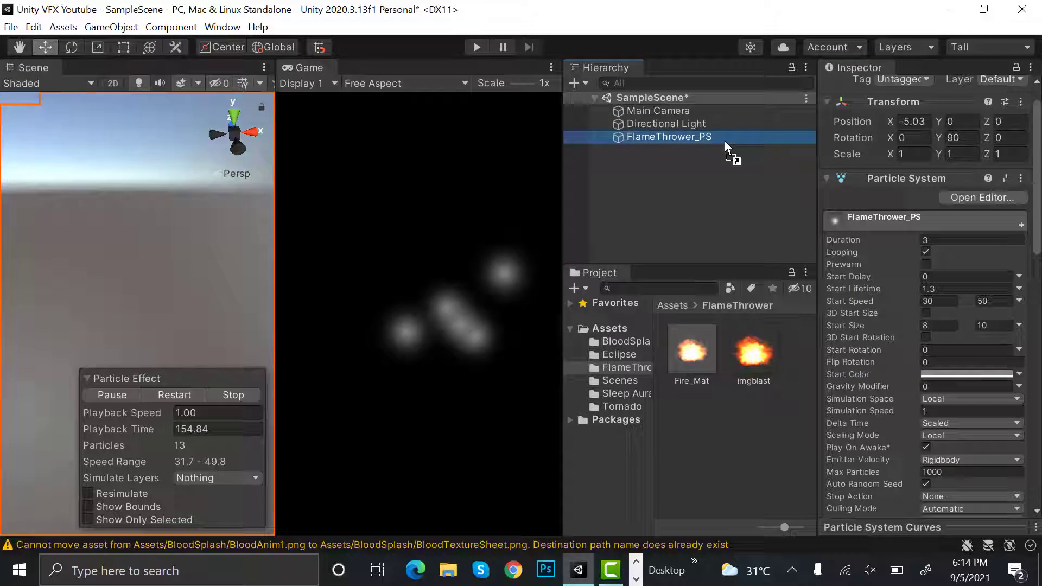
scroll(1036, 309, down, 3)
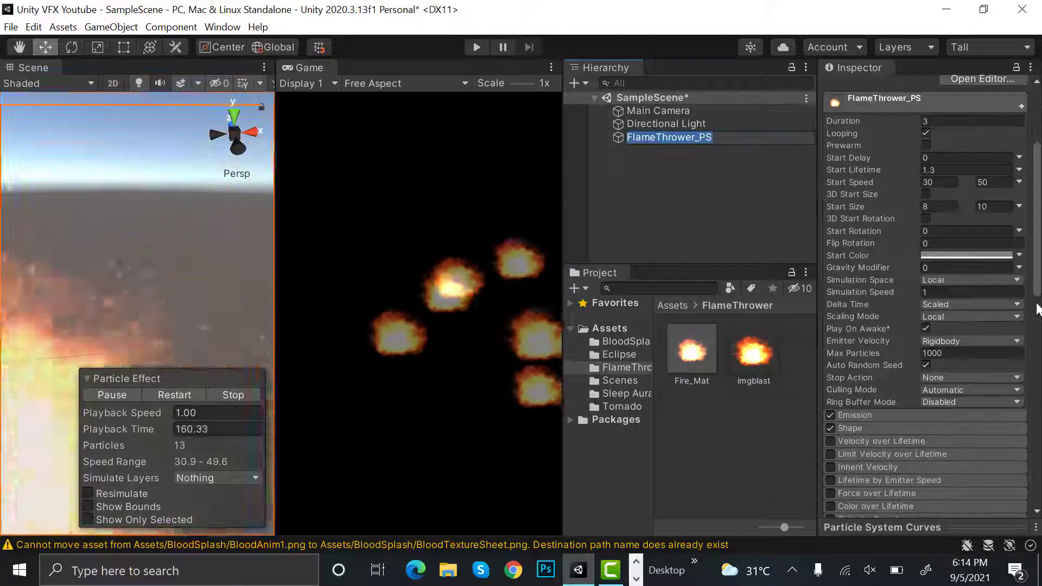
scroll(1004, 260, up, 3)
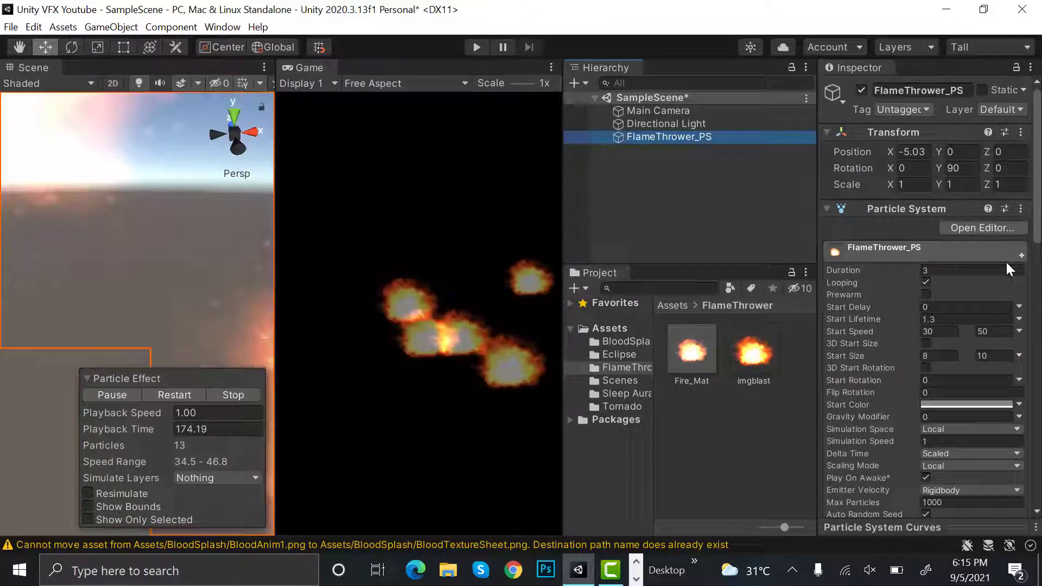
scroll(922, 256, down, 5)
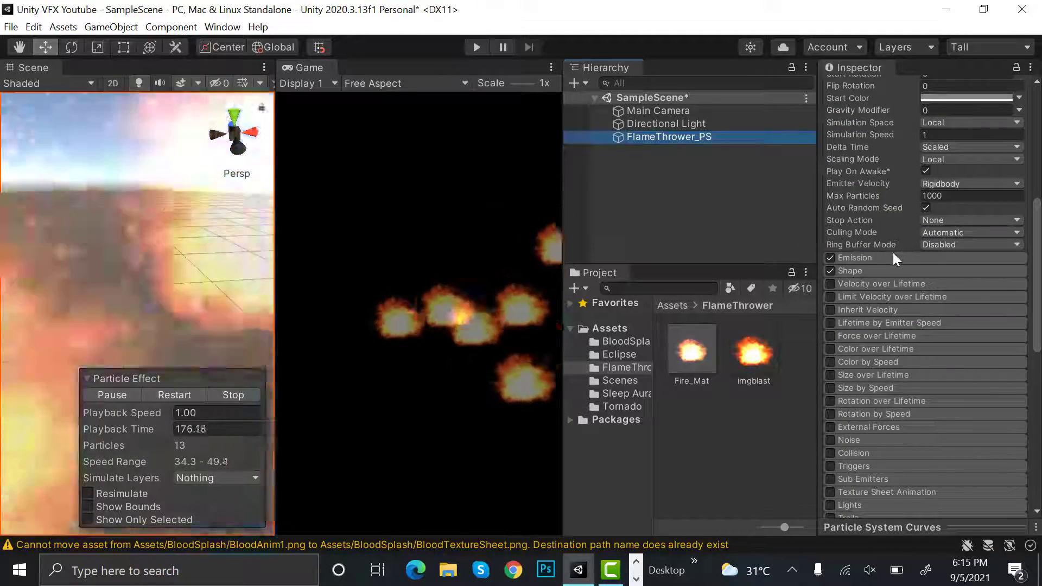
click(893, 257)
click(946, 273)
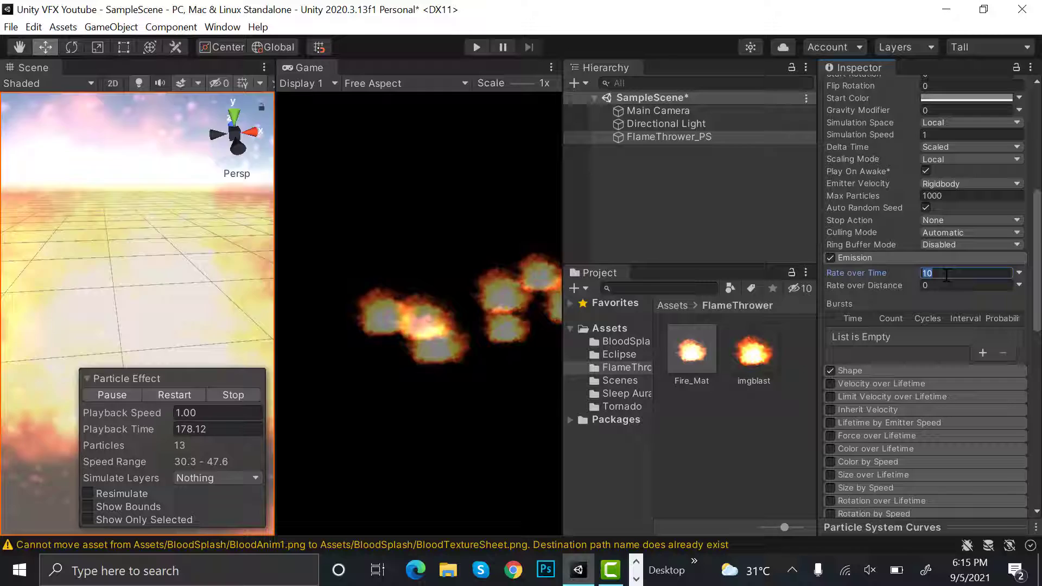
text(200)
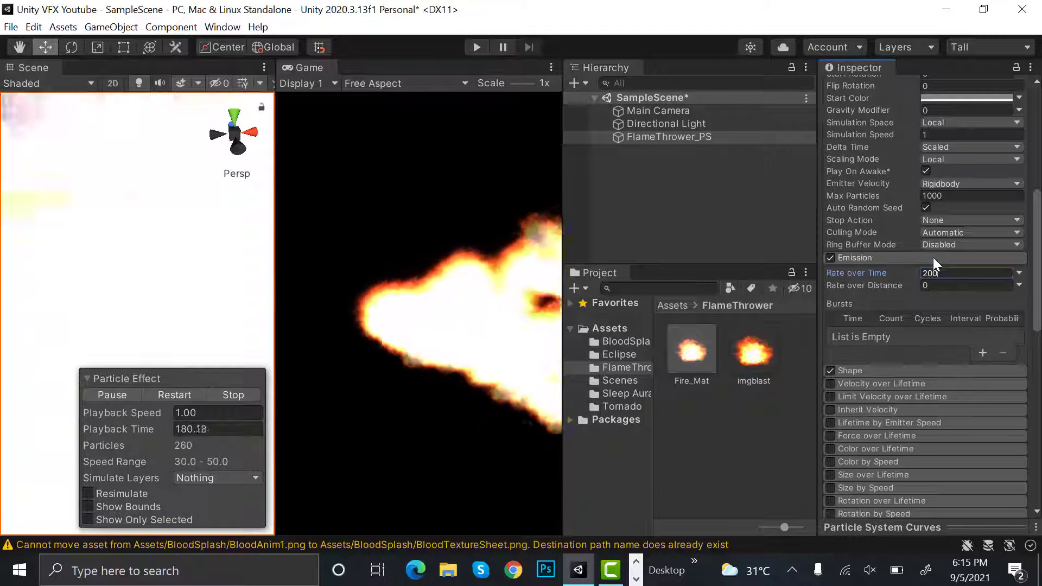
click(933, 257)
click(919, 269)
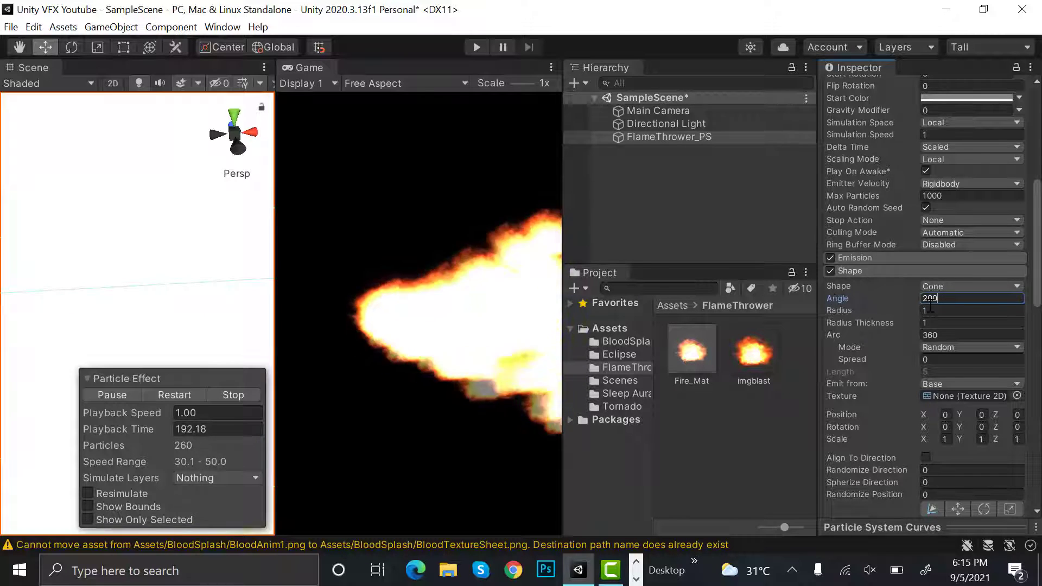
- Pull the Main Camera further back and move FlameThrower_PS left to about X -26
click(658, 111)
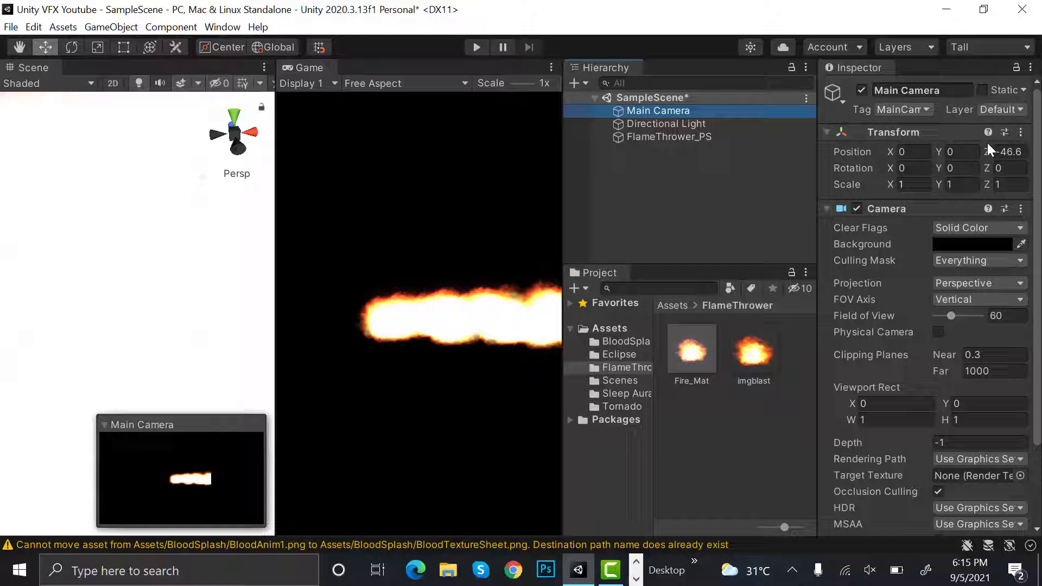
drag(988, 155, 718, 184)
click(668, 136)
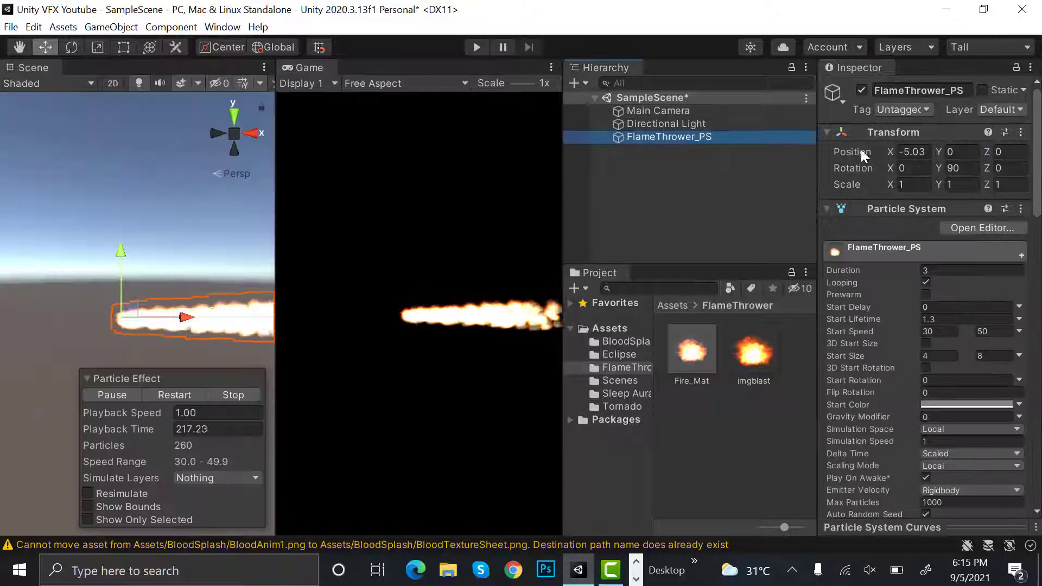
drag(890, 152, 763, 157)
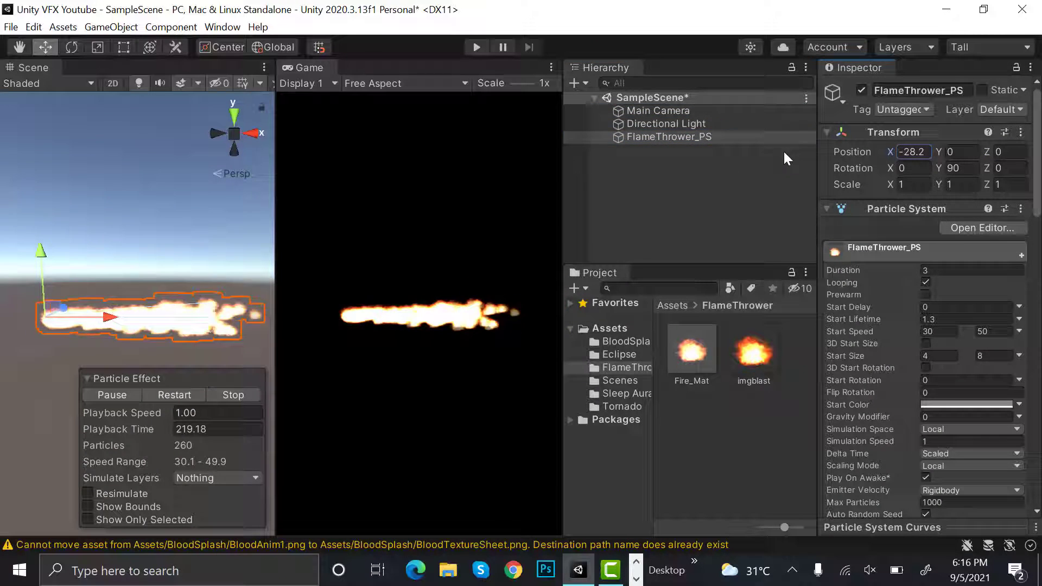
- Adjust the upper Start Size value, leaving Start Size at 8–10
scroll(990, 231, down, 5)
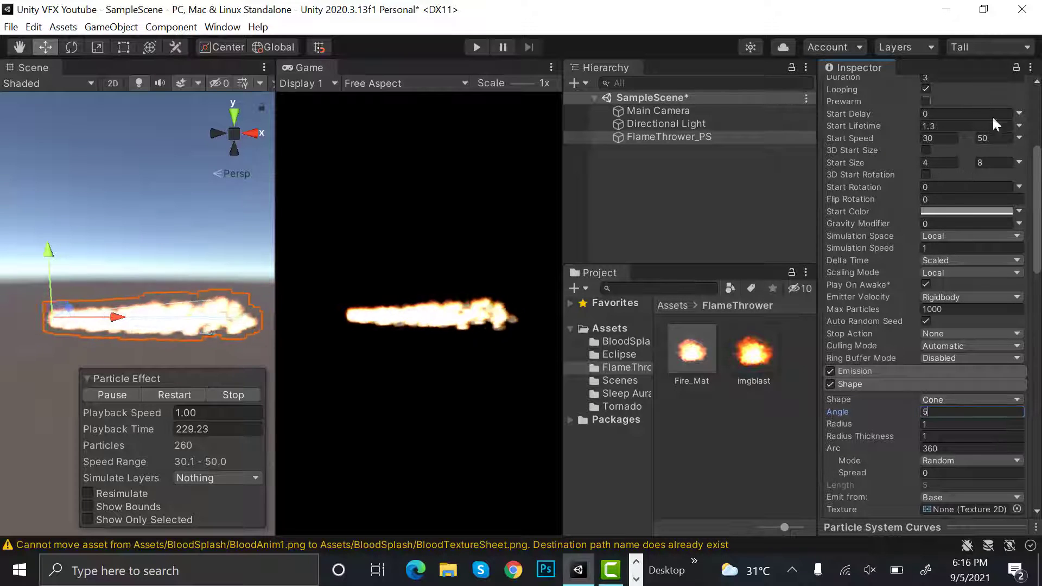
scroll(954, 134, up, 5)
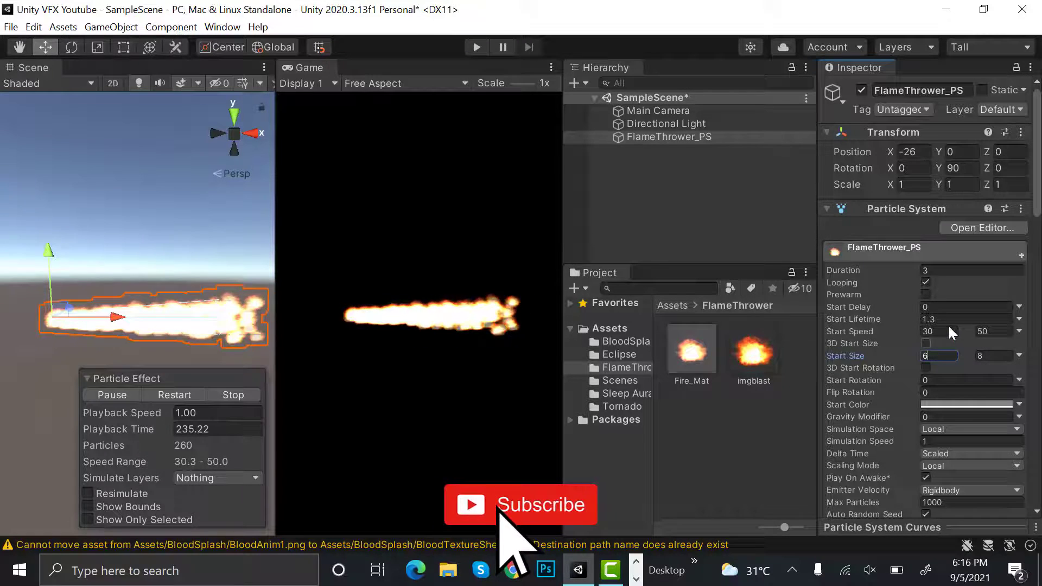
click(988, 355)
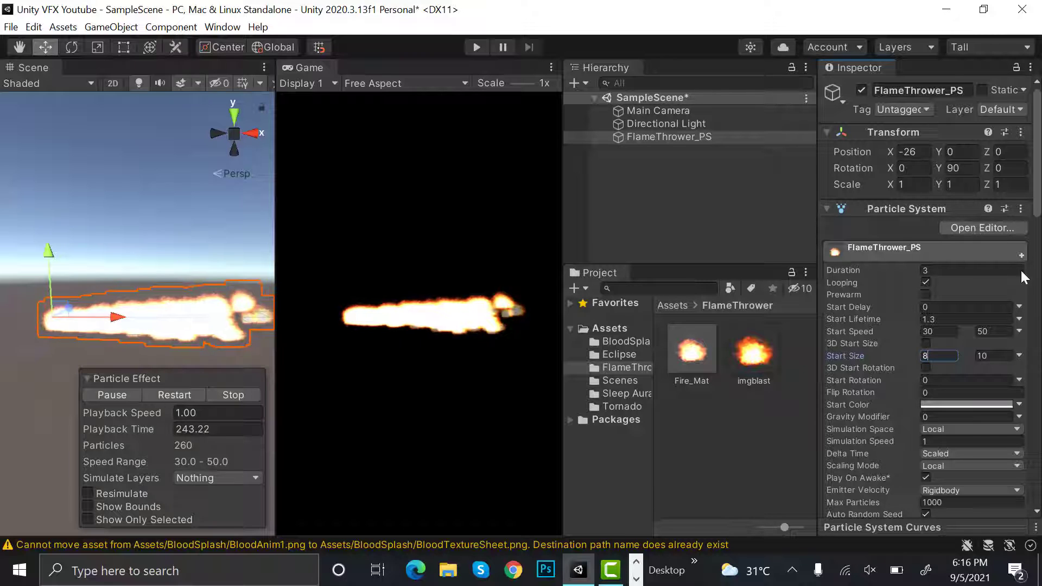
scroll(1022, 277, down, 10)
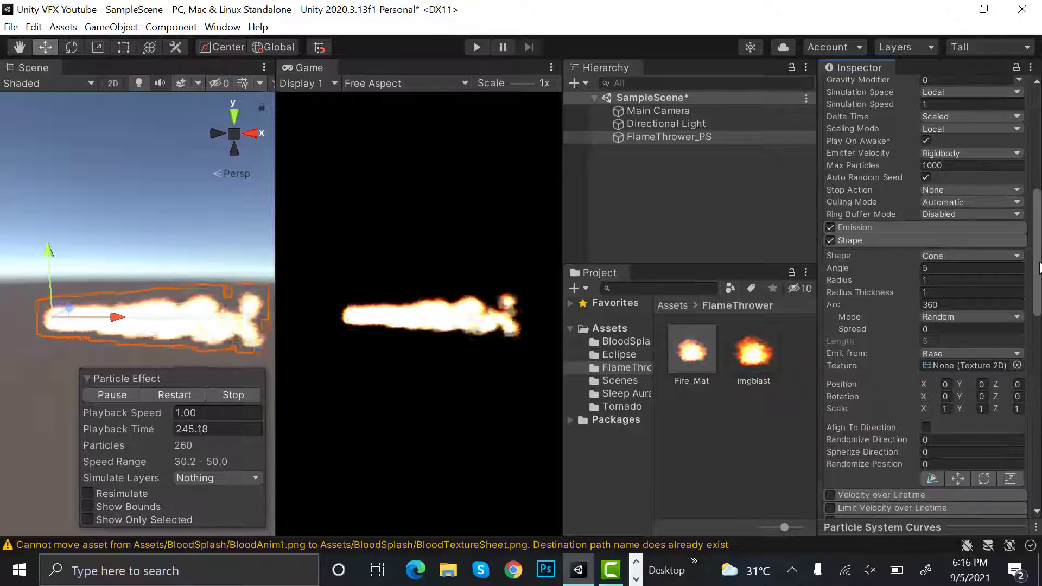
scroll(1039, 267, up, 2)
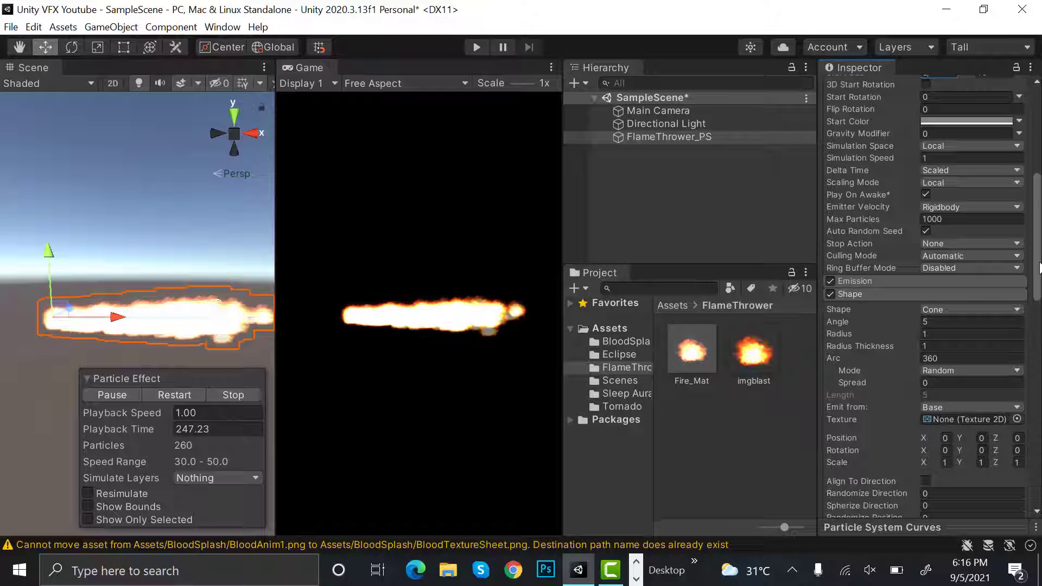
- Shrink the cone Shape radius to 0.1
click(930, 332)
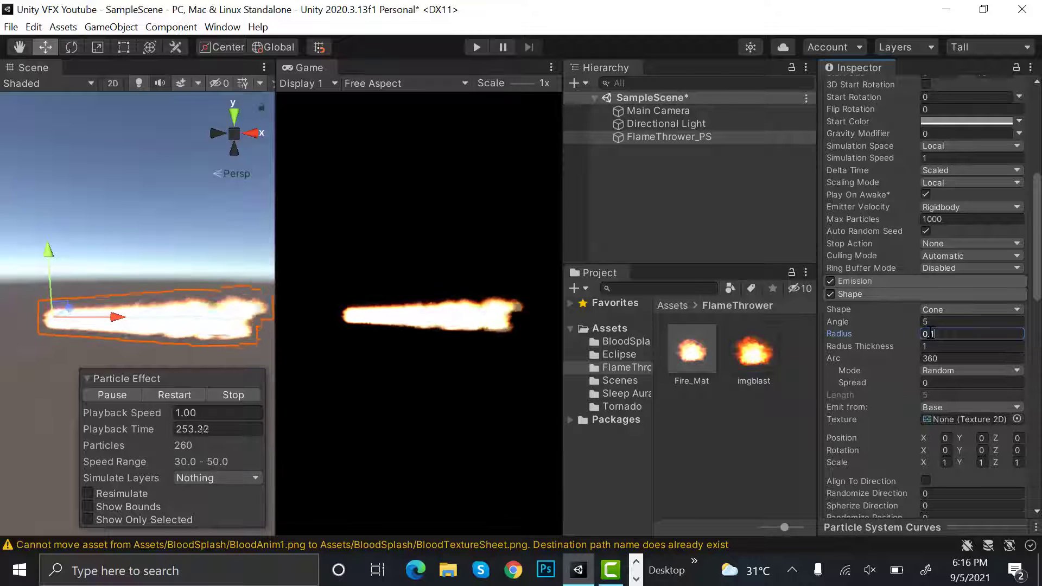
text(0.1)
click(913, 291)
scroll(913, 288, down, 6)
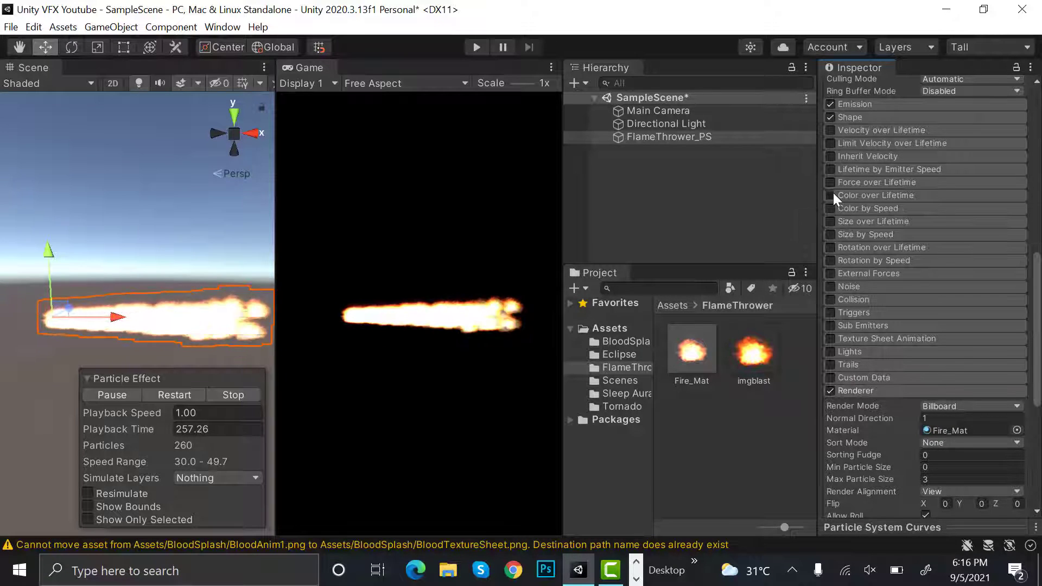
- Enable Color over Lifetime with a gradient whose alpha fades to 0 at both ends
click(832, 194)
click(941, 210)
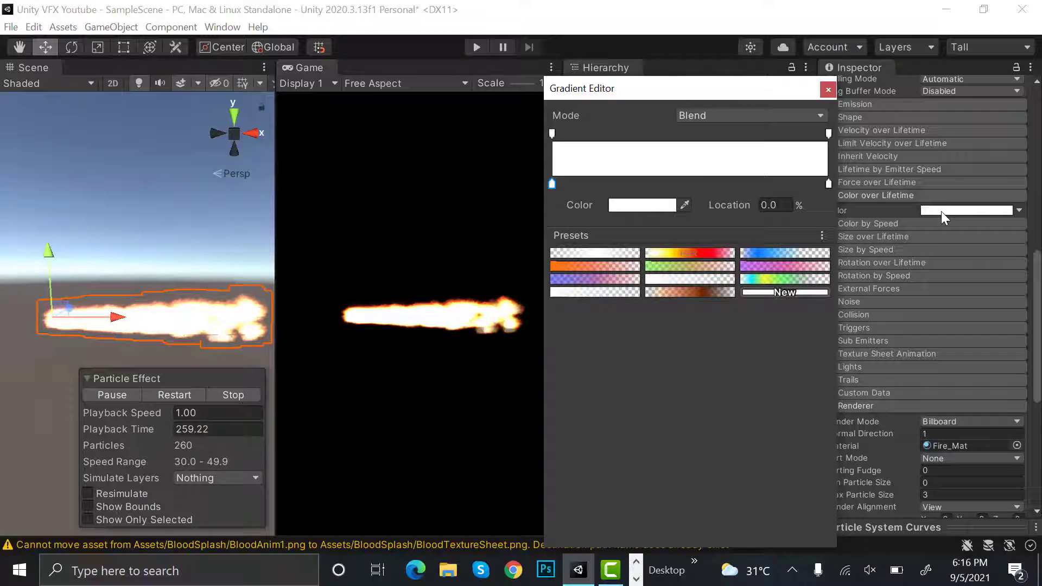
click(599, 133)
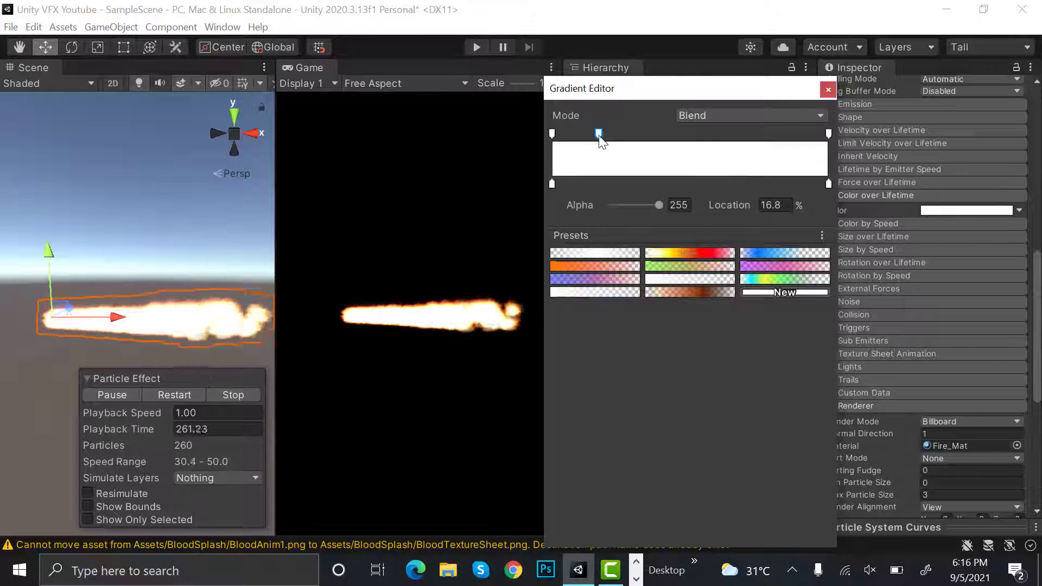
click(547, 135)
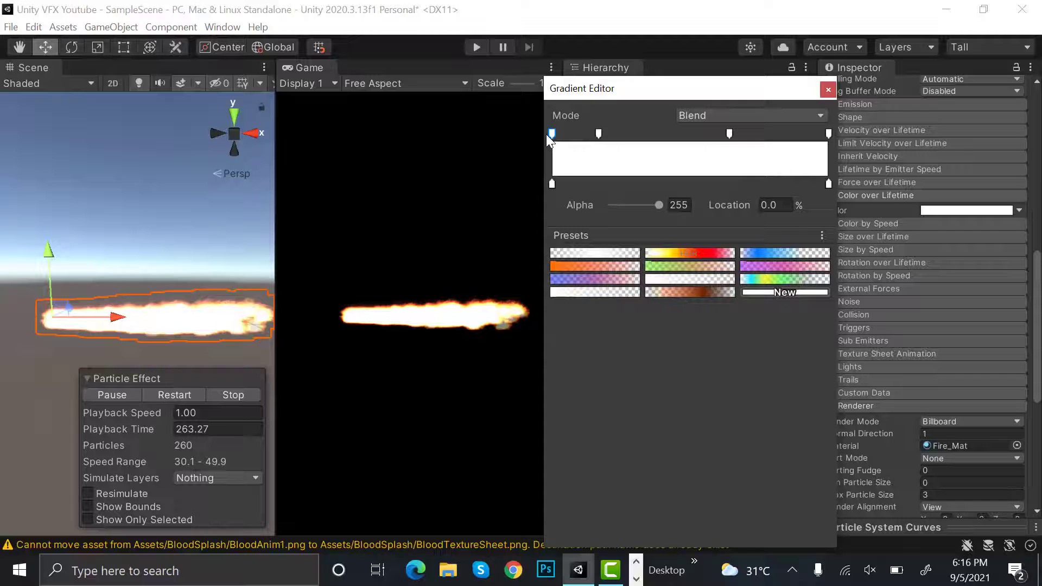
drag(652, 205, 567, 206)
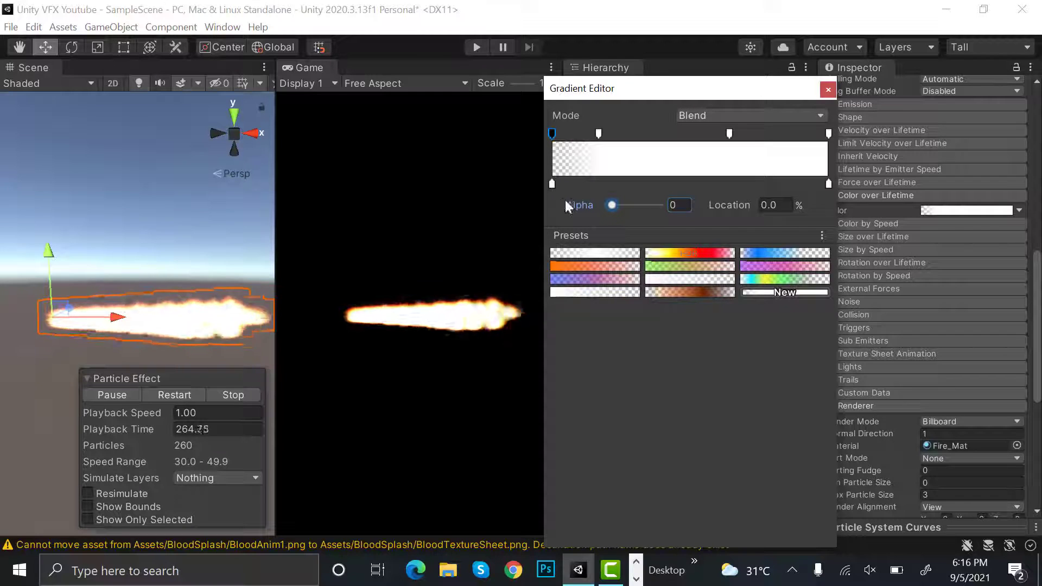
click(827, 134)
drag(658, 206, 521, 216)
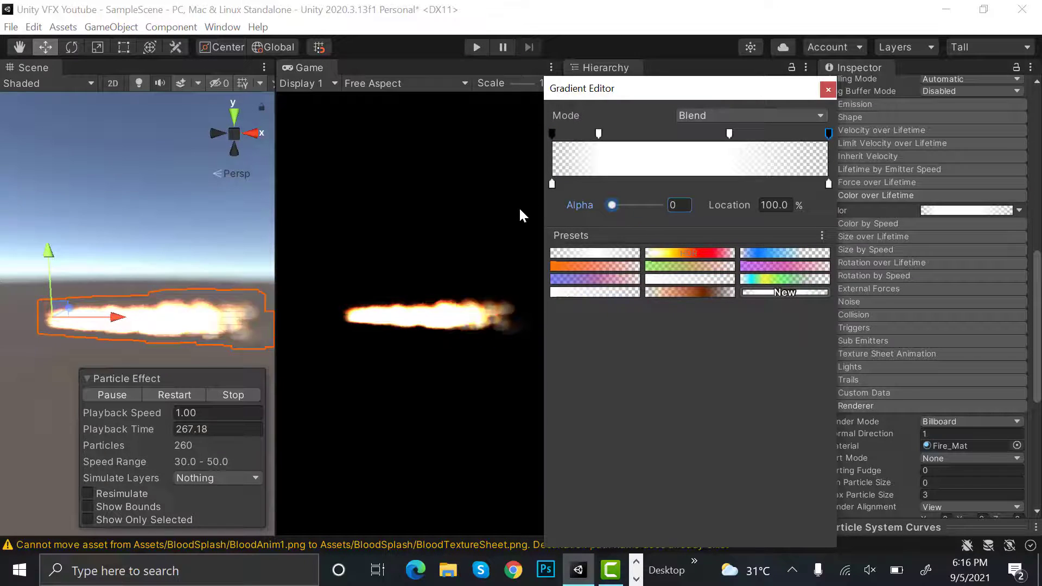
click(827, 92)
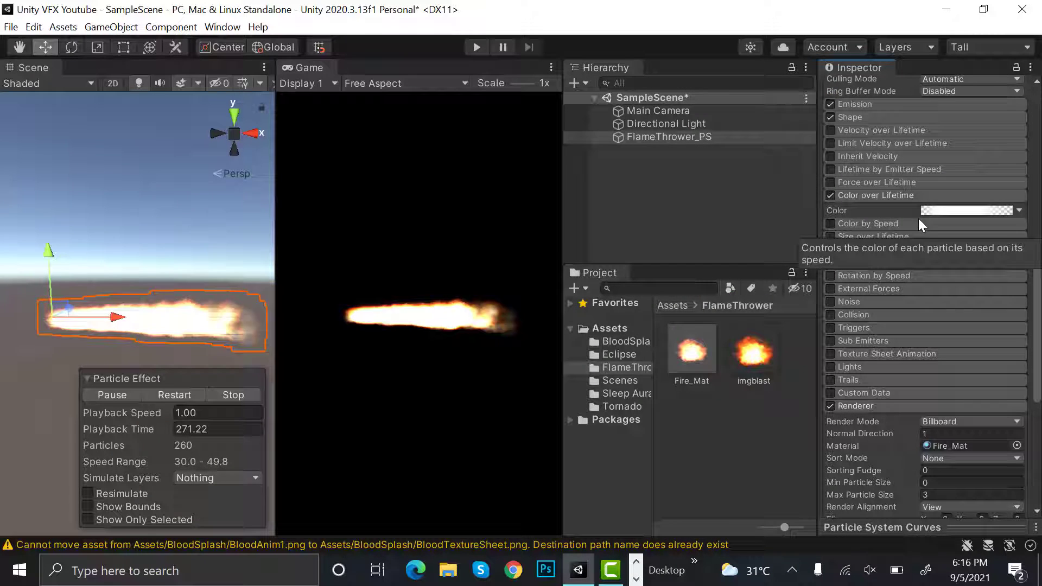
- Enable Size over Lifetime with an ease-out size curve rising from 0.31 to full size 1.0
click(877, 192)
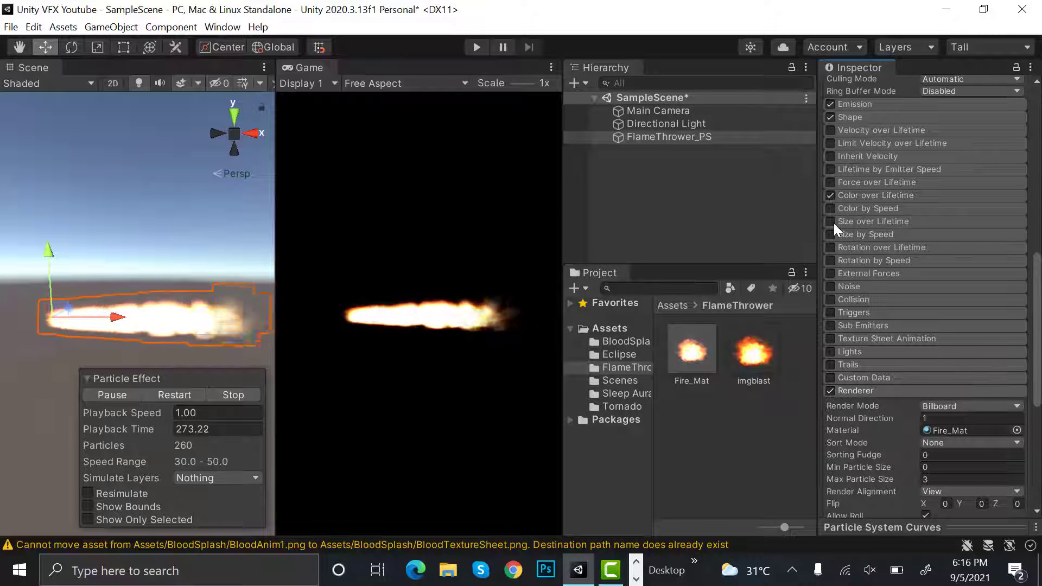
click(833, 223)
click(871, 223)
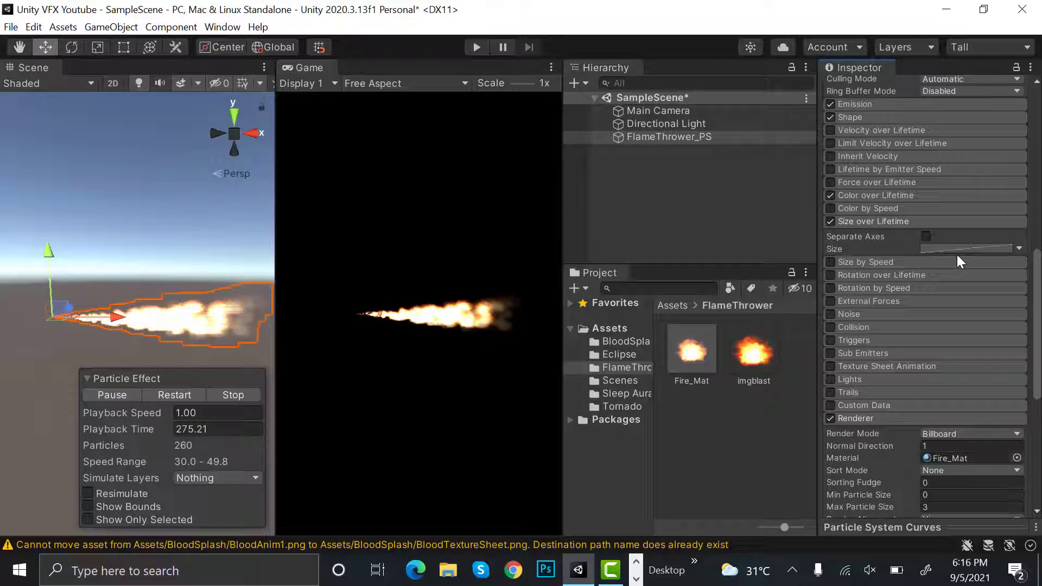
click(960, 248)
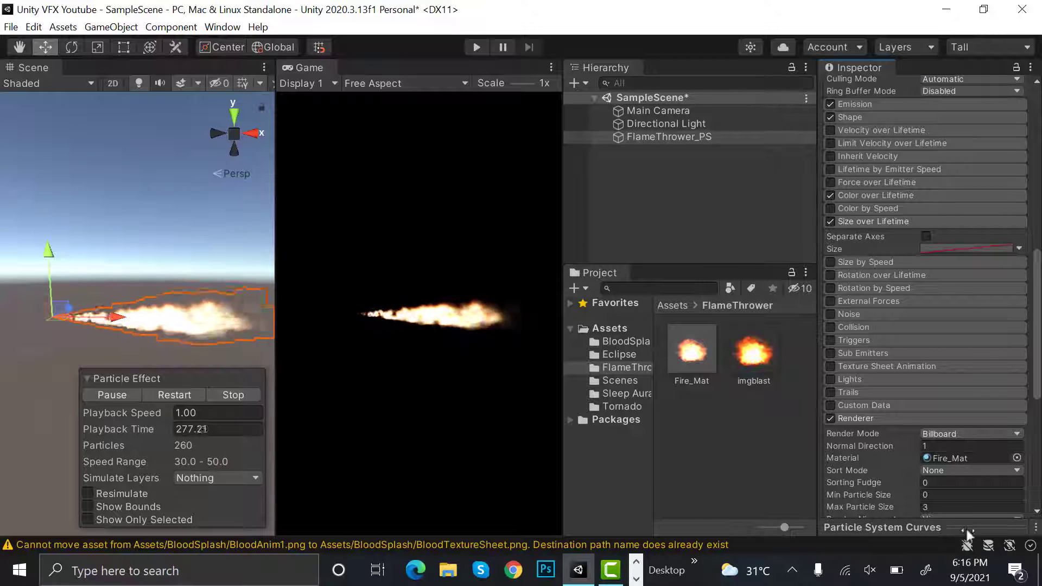
drag(996, 522, 997, 349)
drag(816, 477, 704, 476)
click(921, 520)
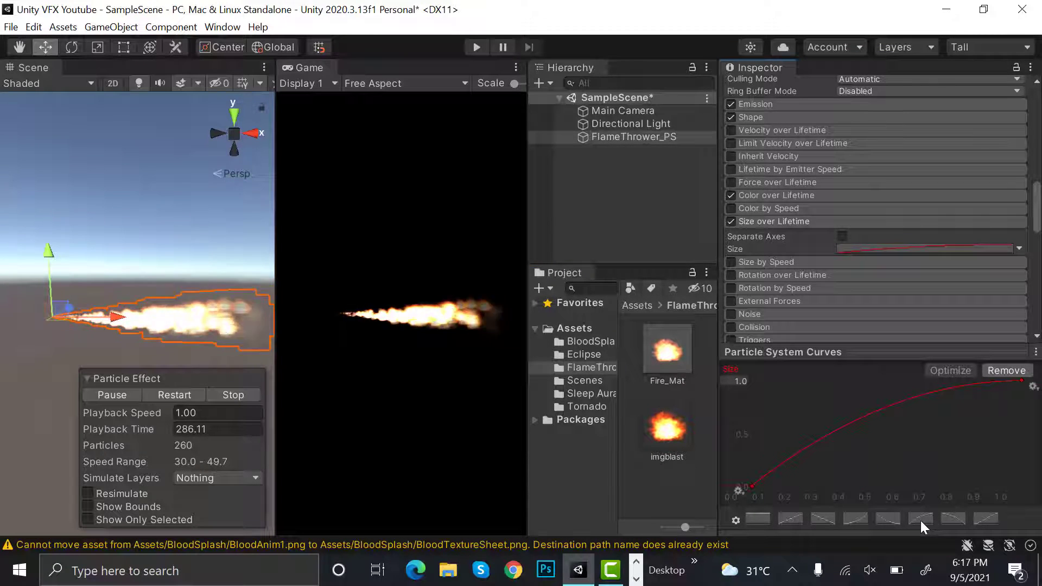
drag(751, 485, 748, 454)
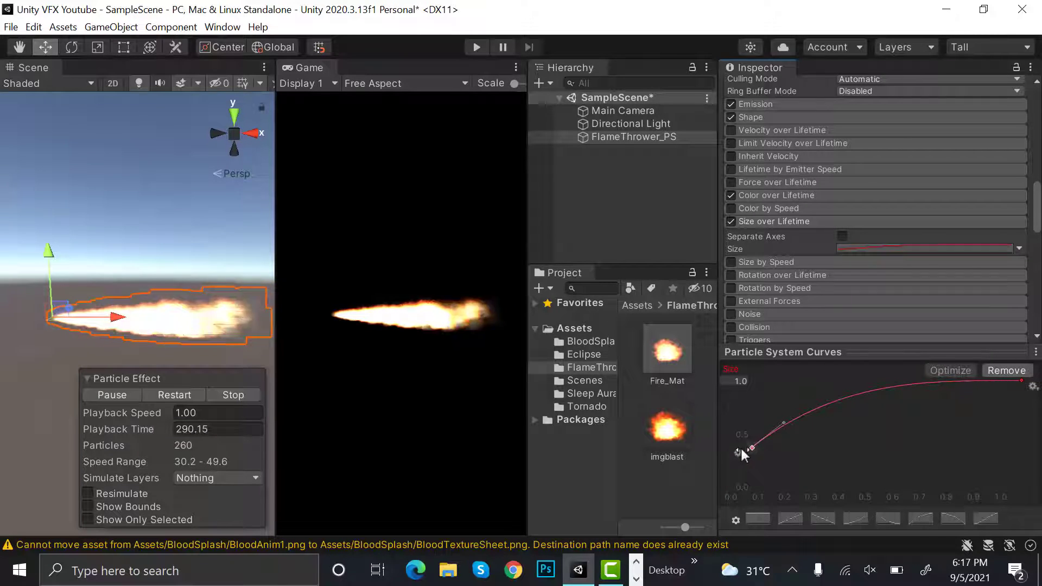
drag(783, 423, 792, 427)
scroll(841, 279, up, 10)
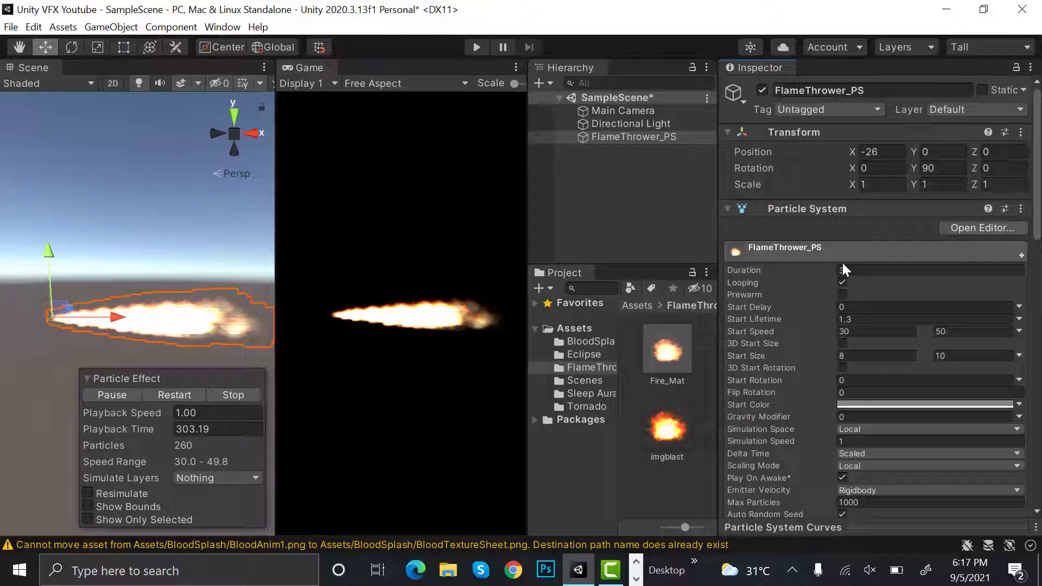
- Disable Looping and replay the one-shot flame burst, tilting the emitter to X -2.17, Z -40.6
click(842, 281)
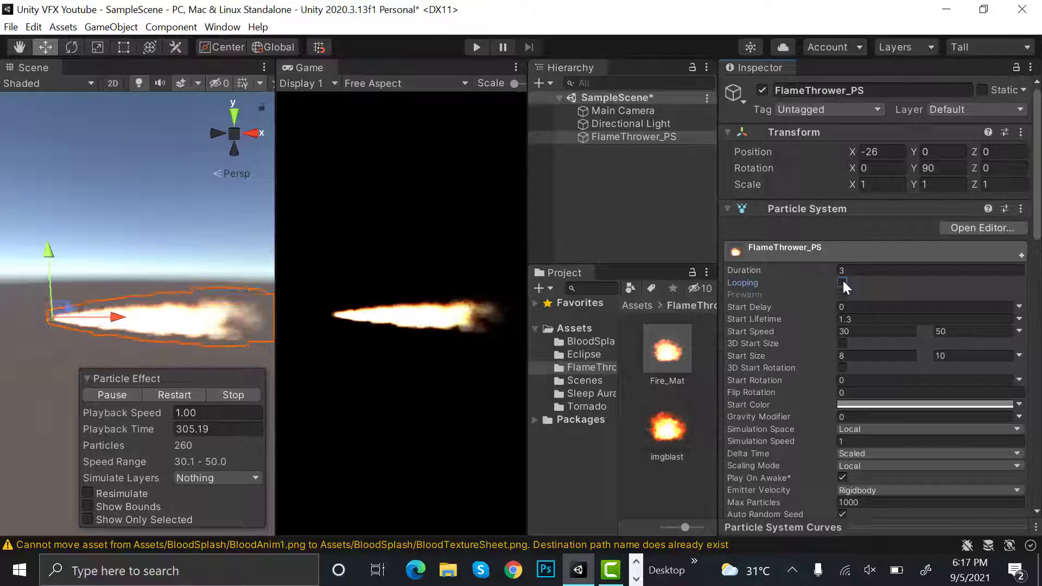
click(175, 394)
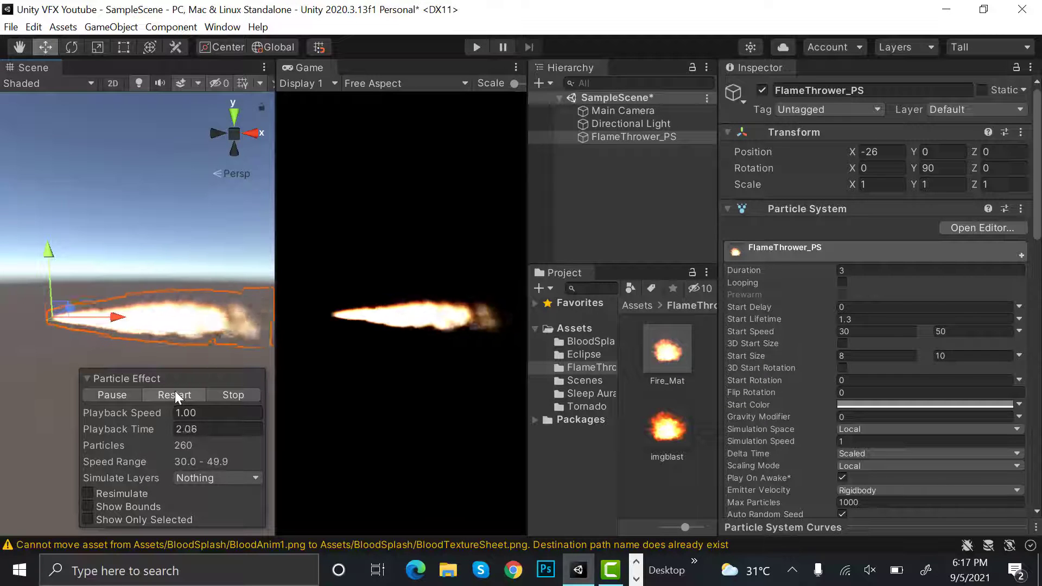
drag(851, 168, 761, 177)
click(188, 389)
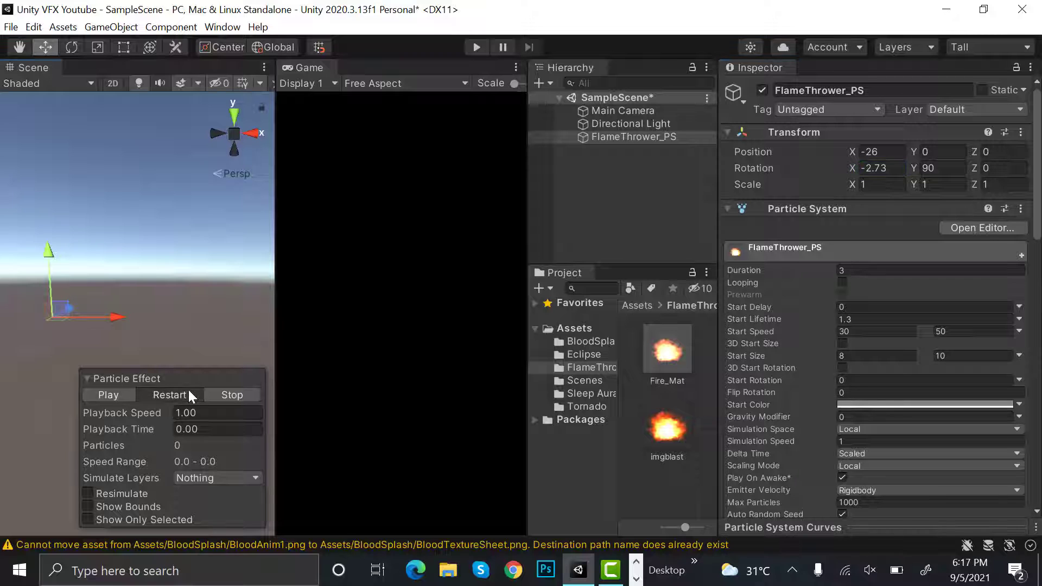
- Re-enable Looping on FlameThrower_PS so the flame plays continuously
click(844, 279)
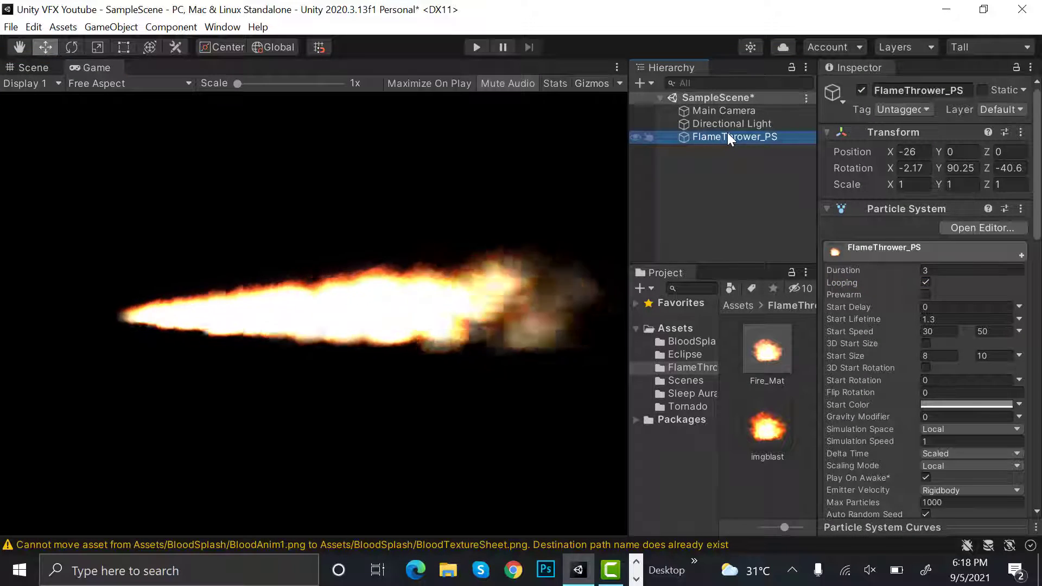
click(926, 282)
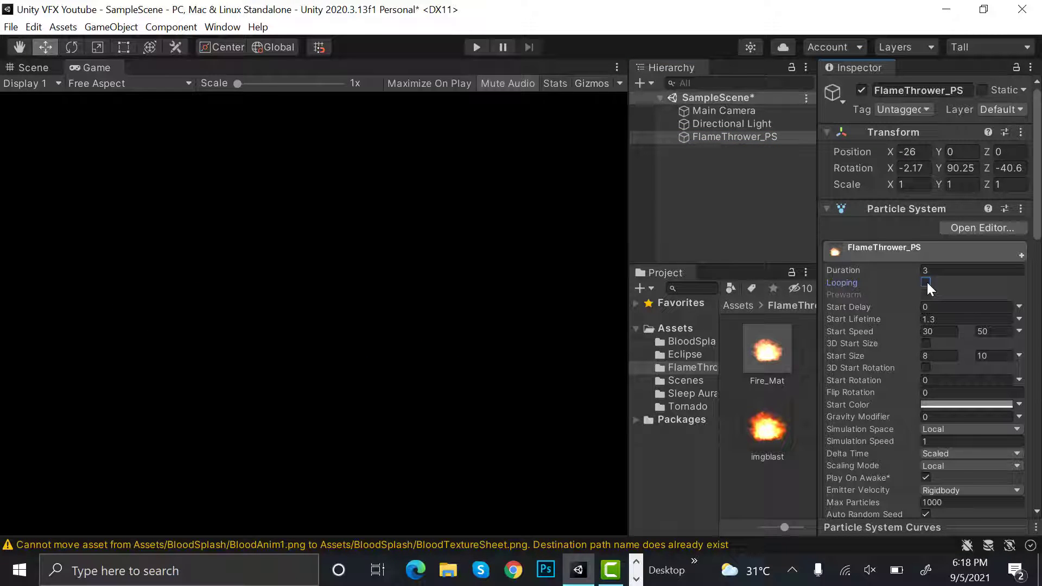
click(926, 283)
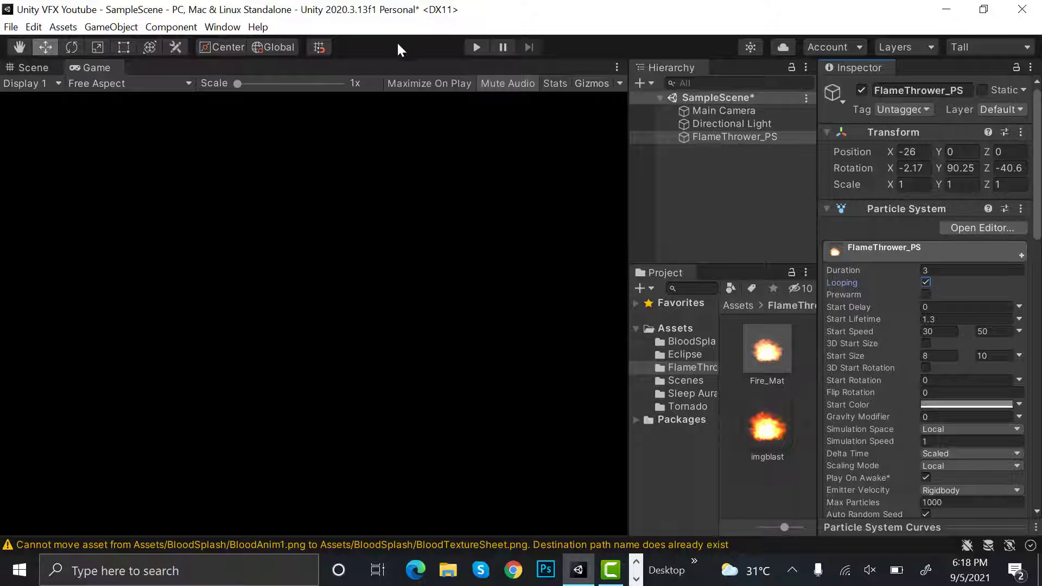